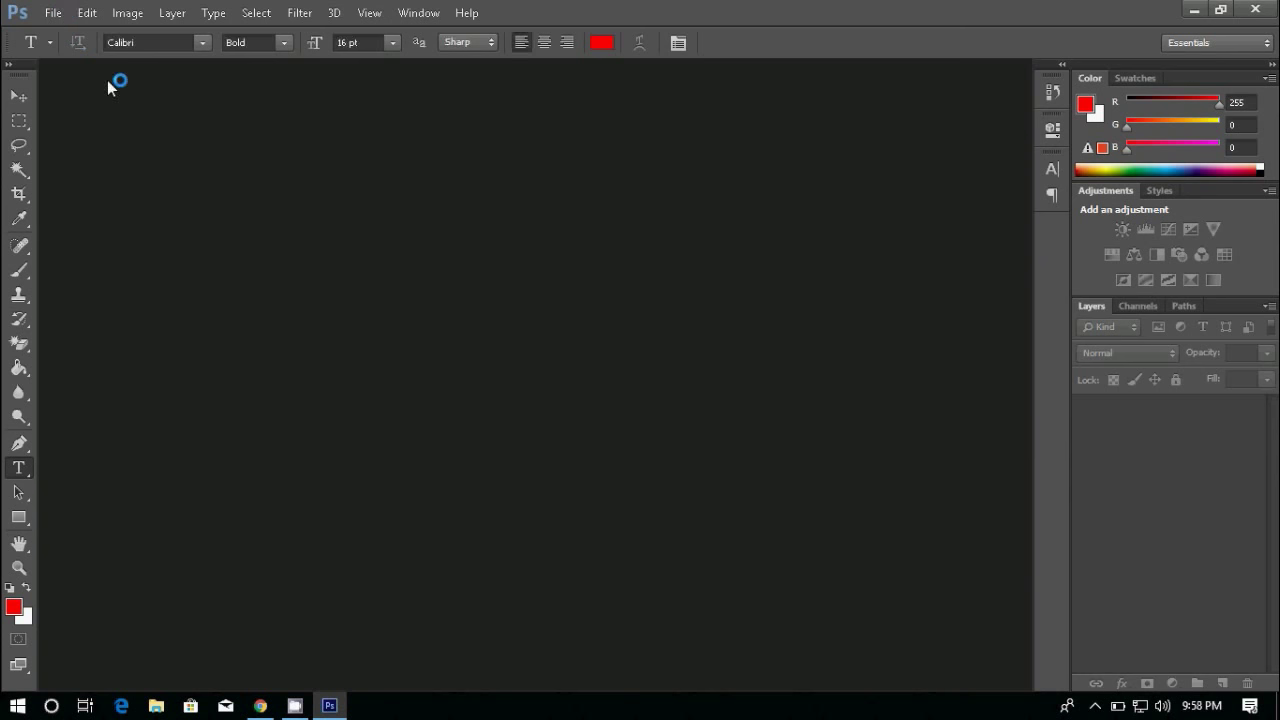
- Create a new document named YouTube Thumbnail Template, 1280 pixels wide and 720 pixels high
{"action": "left_click", "coordinate": [55, 14]}
{"action": "left_click", "coordinate": [62, 34]}
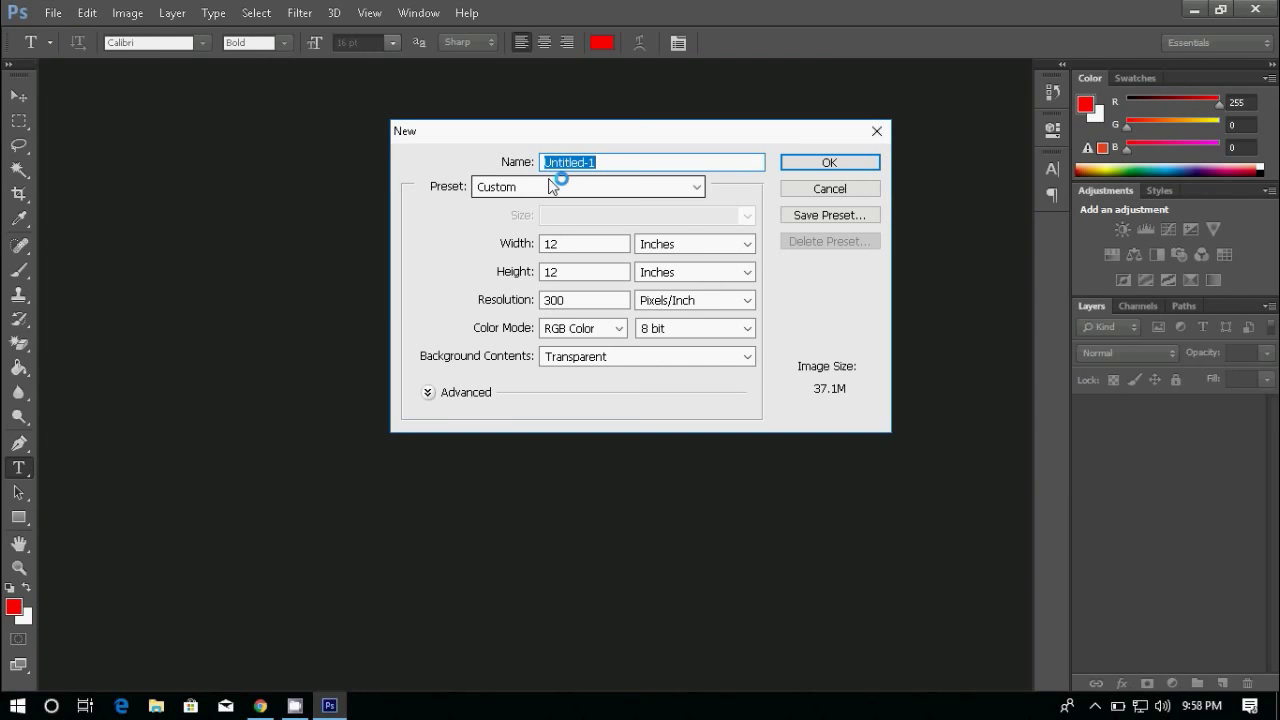
{"action": "type", "text": "YouTube Thumbnail Template"}
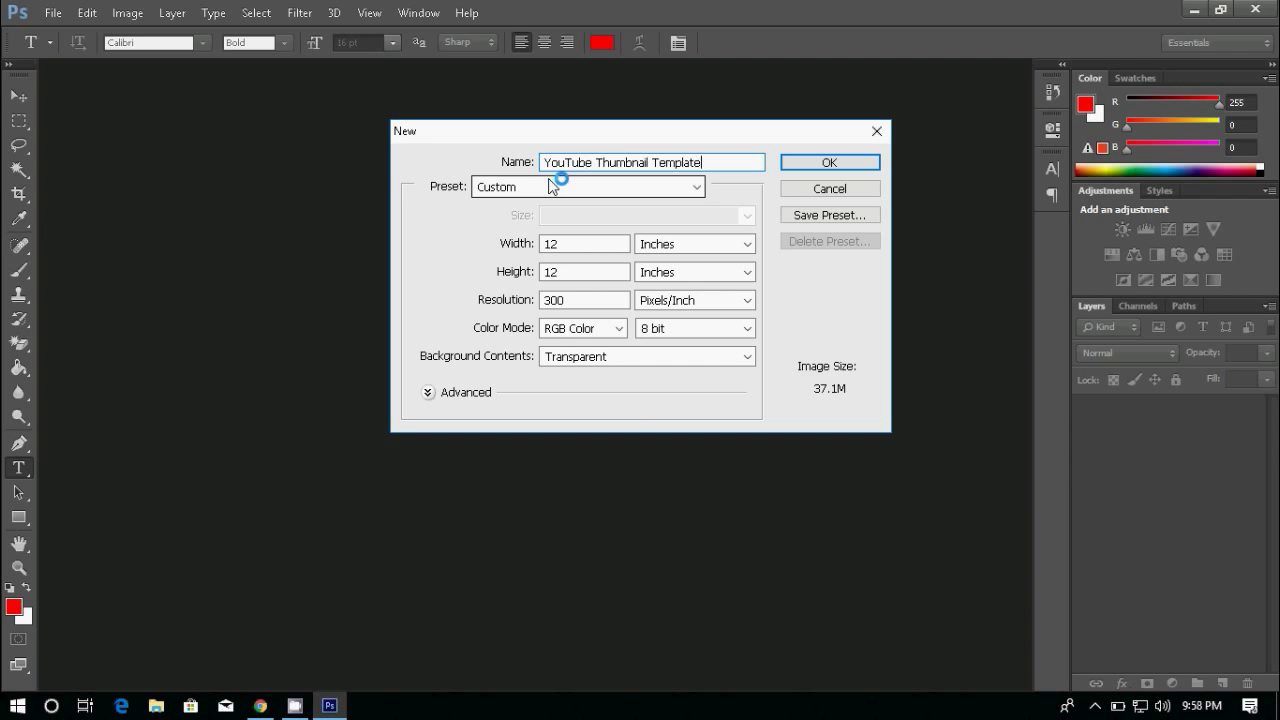
{"action": "left_click", "coordinate": [691, 248]}
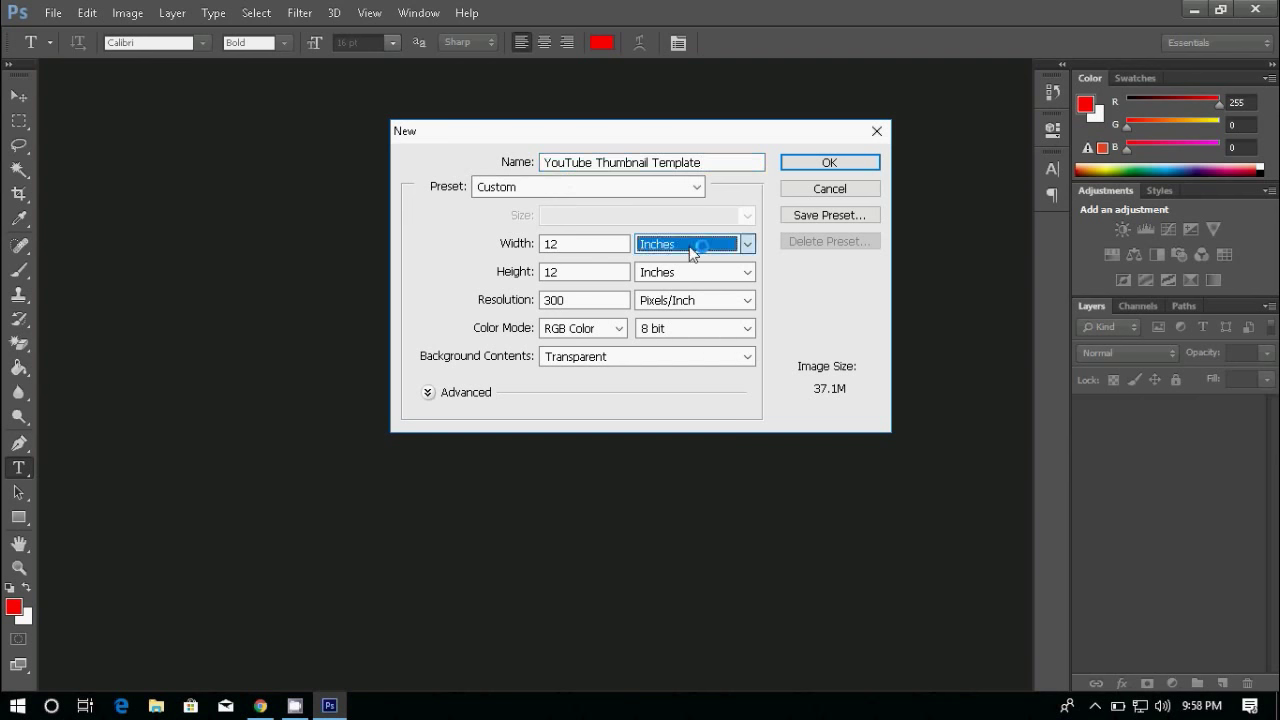
{"action": "left_click", "coordinate": [676, 266]}
{"action": "double_click", "coordinate": [598, 244]}
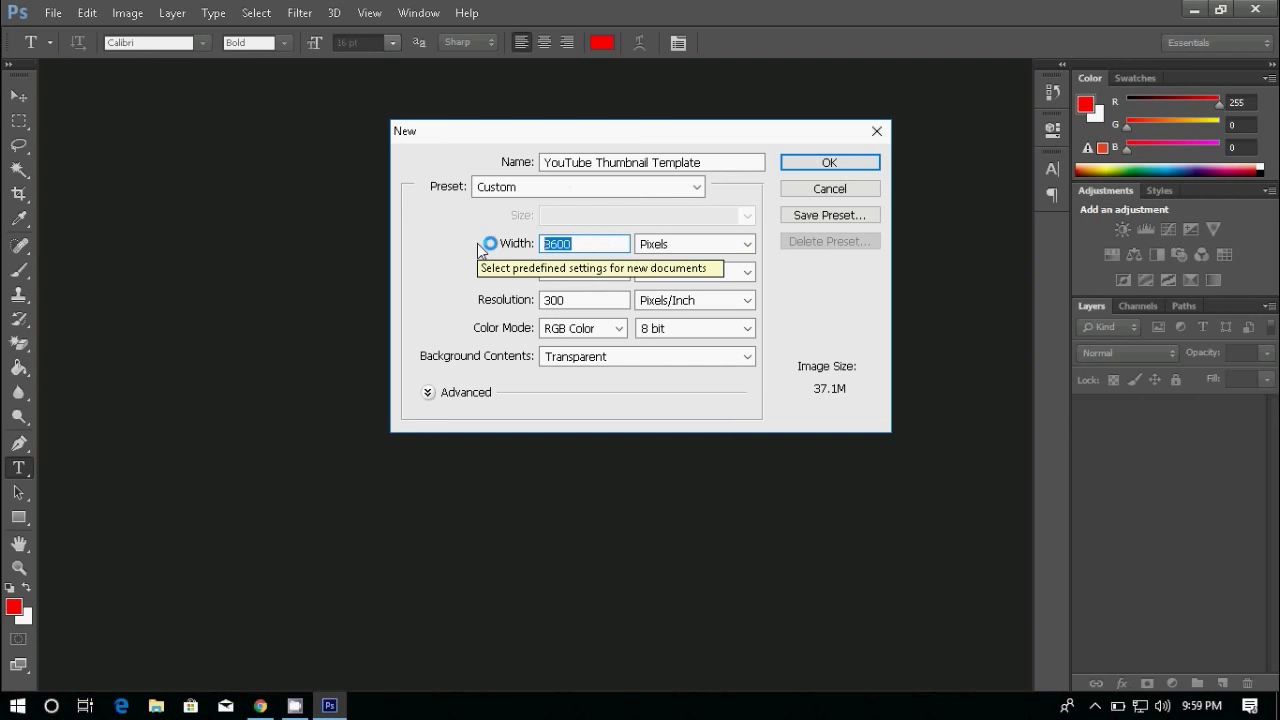
{"action": "type", "text": "1280"}
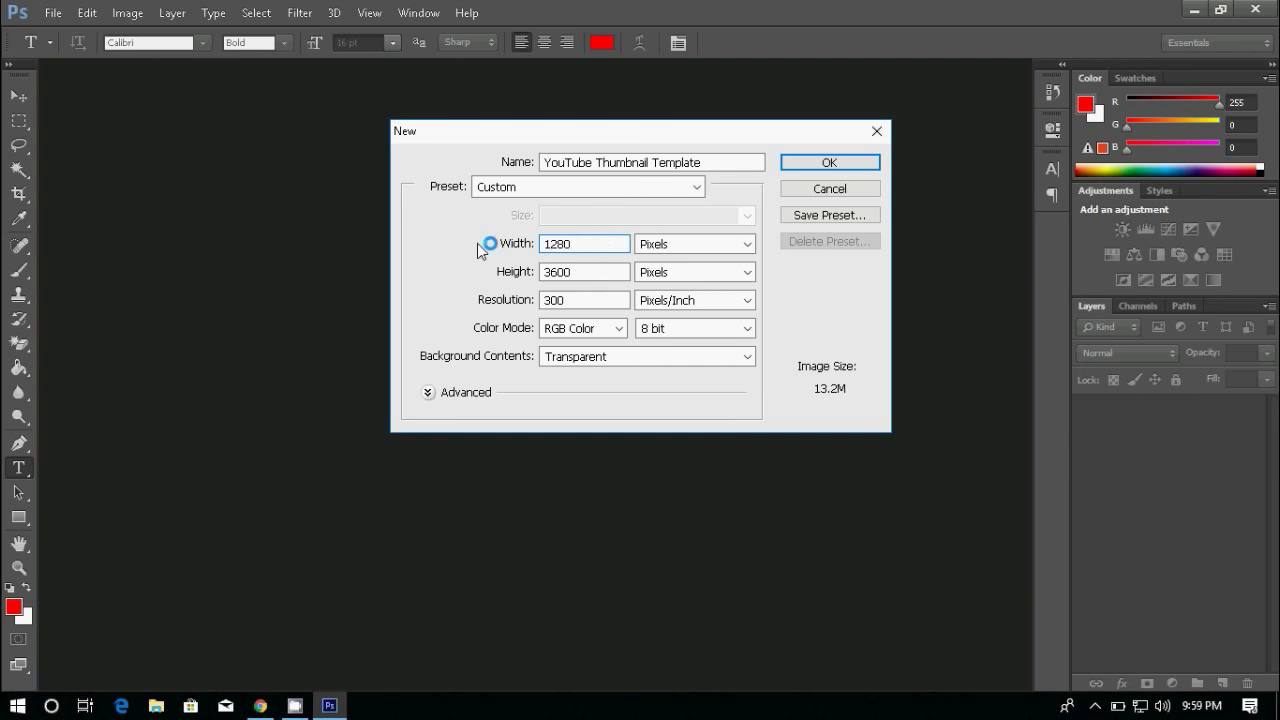
{"action": "key", "text": "Tab"}
{"action": "key", "text": "Tab"}
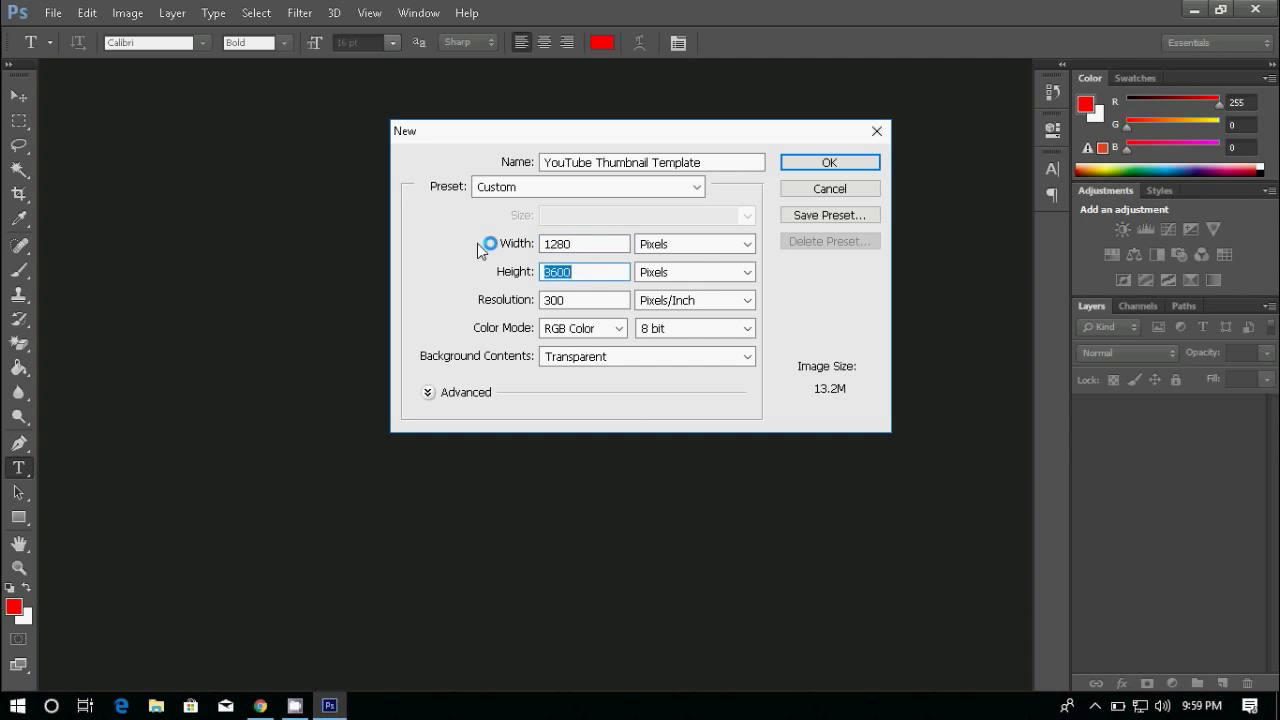
{"action": "type", "text": "720"}
{"action": "left_click", "coordinate": [812, 161]}
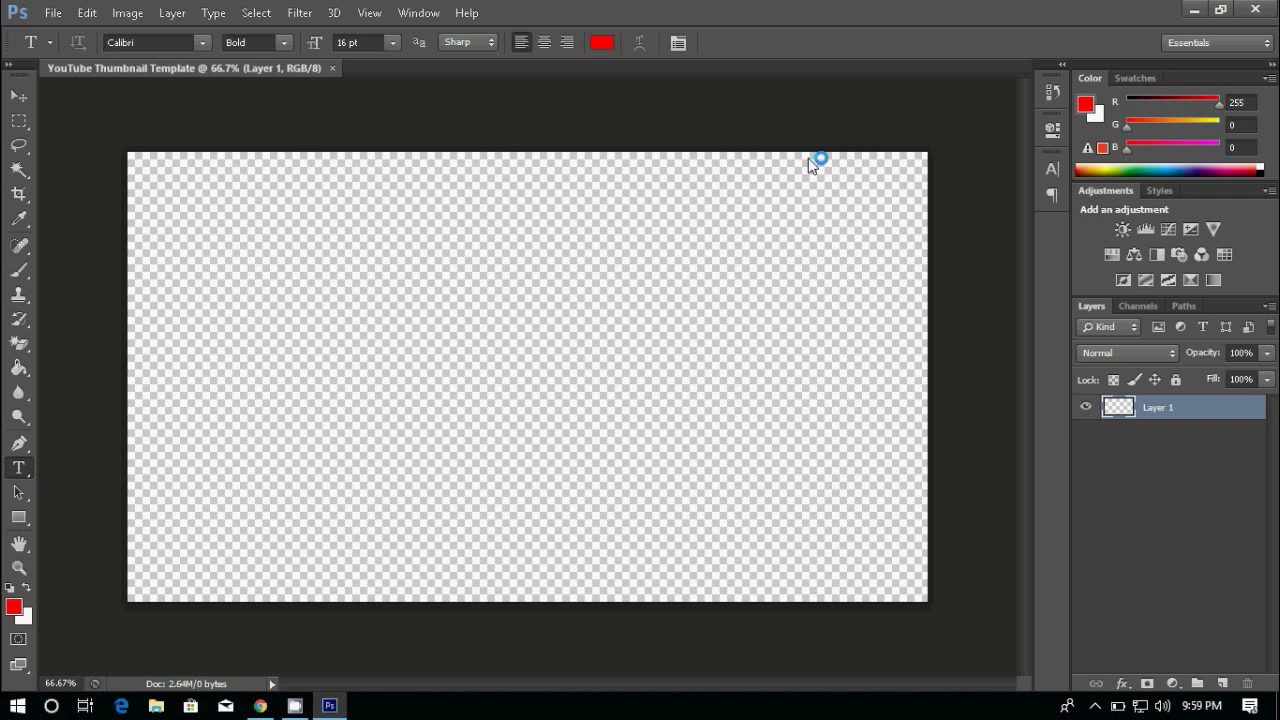
- Open the youtube_remix image from the Desktop and erase the background around its logo
{"action": "left_click", "coordinate": [53, 14]}
{"action": "left_click", "coordinate": [60, 49]}
{"action": "left_click", "coordinate": [520, 216]}
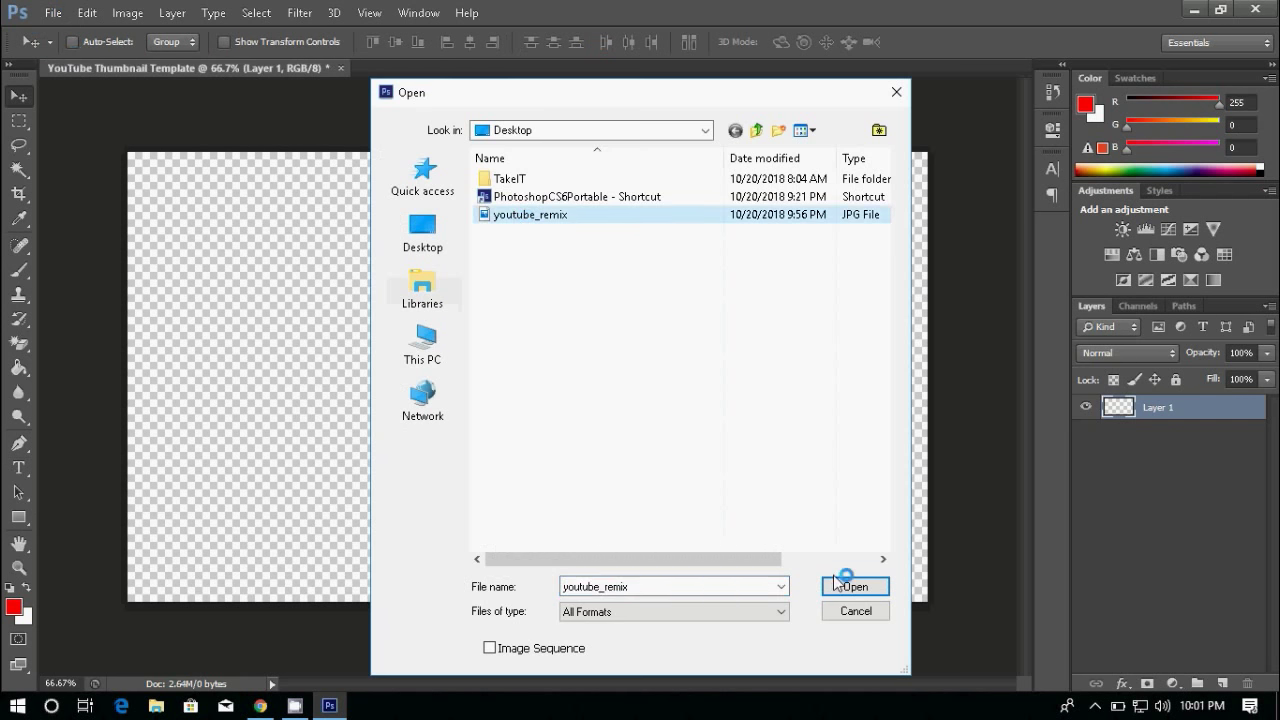
{"action": "left_click", "coordinate": [845, 581]}
{"action": "left_click", "coordinate": [19, 343]}
{"action": "left_click", "coordinate": [300, 290]}
- Convert the logo layer to a smart object and bring it into the YouTube Thumbnail Template document
{"action": "right_click", "coordinate": [1132, 406]}
{"action": "right_click", "coordinate": [1142, 403]}
{"action": "left_click", "coordinate": [850, 229]}
{"action": "key", "text": "v"}
{"action": "left_click_drag", "start_coordinate": [500, 297], "coordinate": [434, 308]}
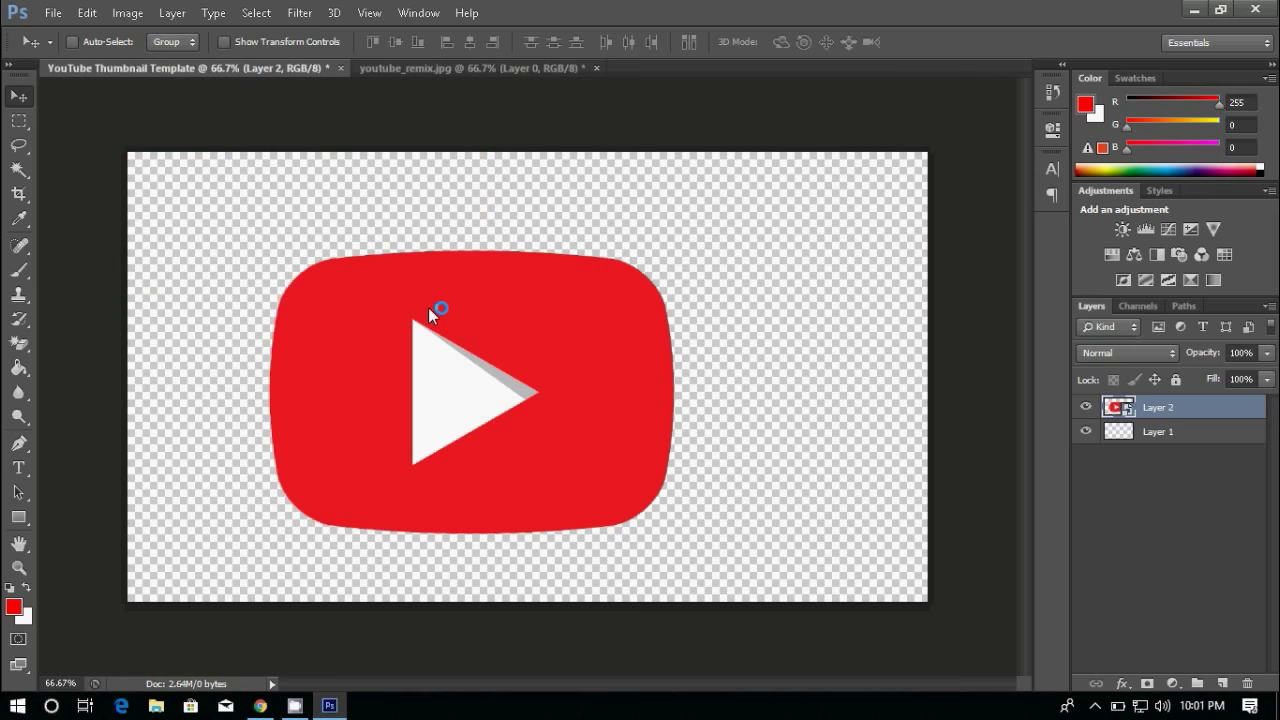
- Close the youtube_remix.jpg document without saving its changes
{"action": "left_click", "coordinate": [439, 68]}
{"action": "left_click", "coordinate": [596, 68]}
{"action": "left_click", "coordinate": [643, 279]}
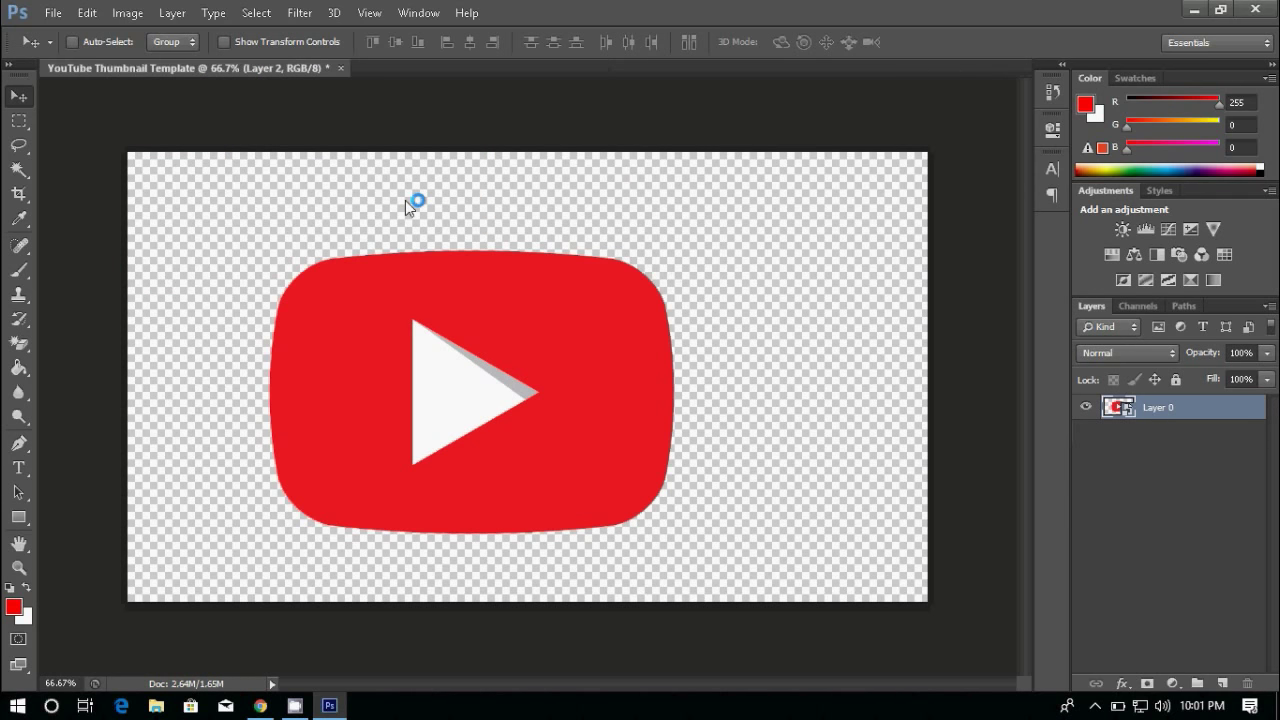
- Move Layer 1 above the logo layer and hide the logo layer
{"action": "left_click_drag", "start_coordinate": [1149, 433], "coordinate": [1163, 400]}
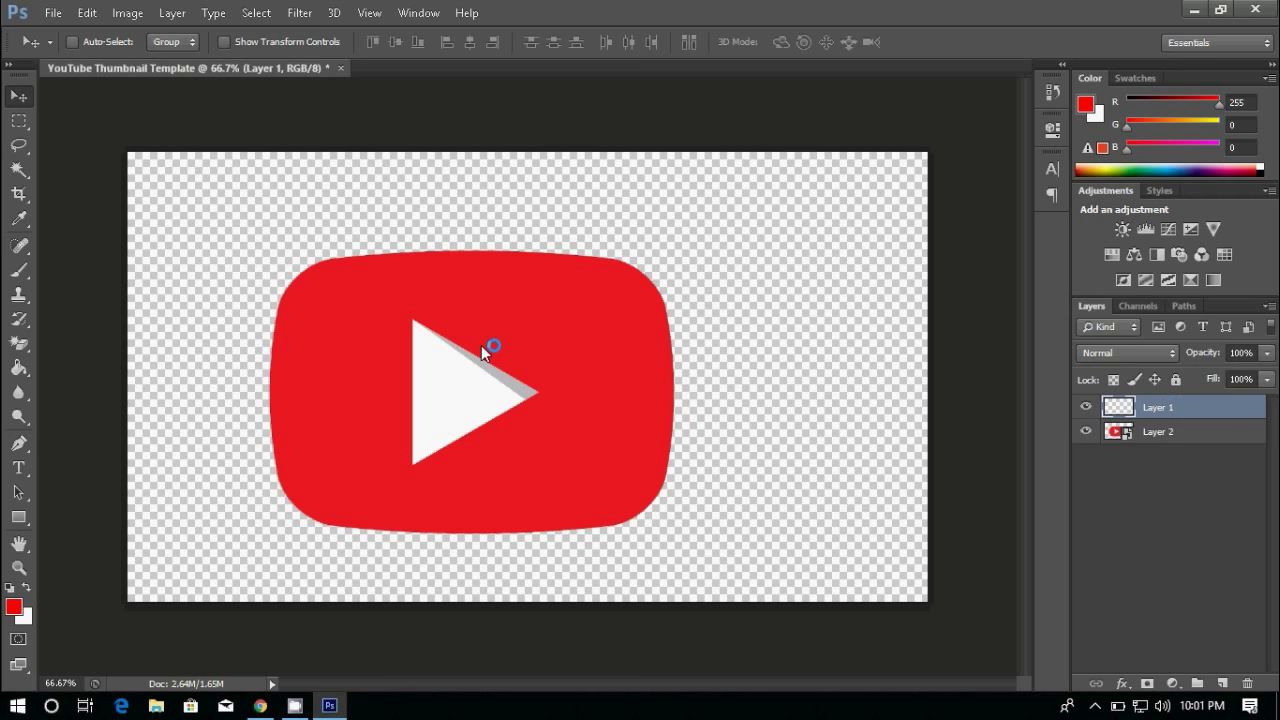
{"action": "left_click", "coordinate": [1137, 432]}
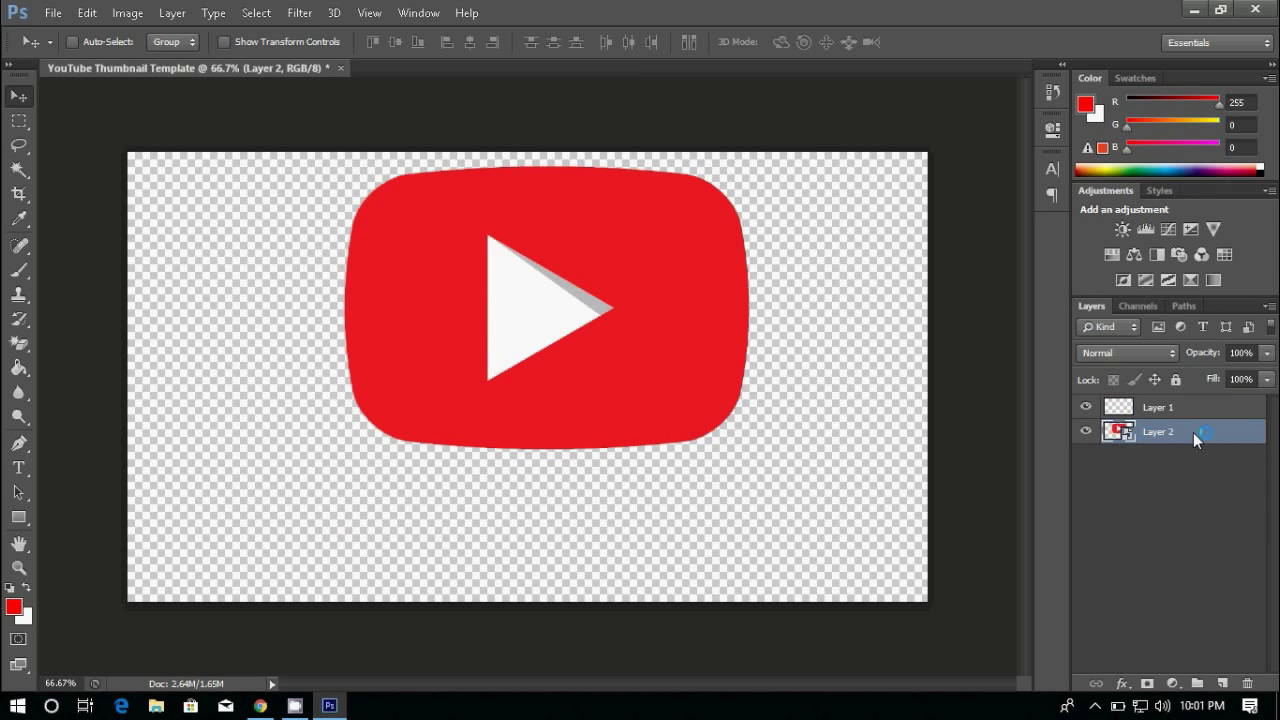
{"action": "left_click", "coordinate": [1085, 431]}
- Paint all of Layer 1 white with a hard 600 px brush
{"action": "left_click", "coordinate": [1174, 408]}
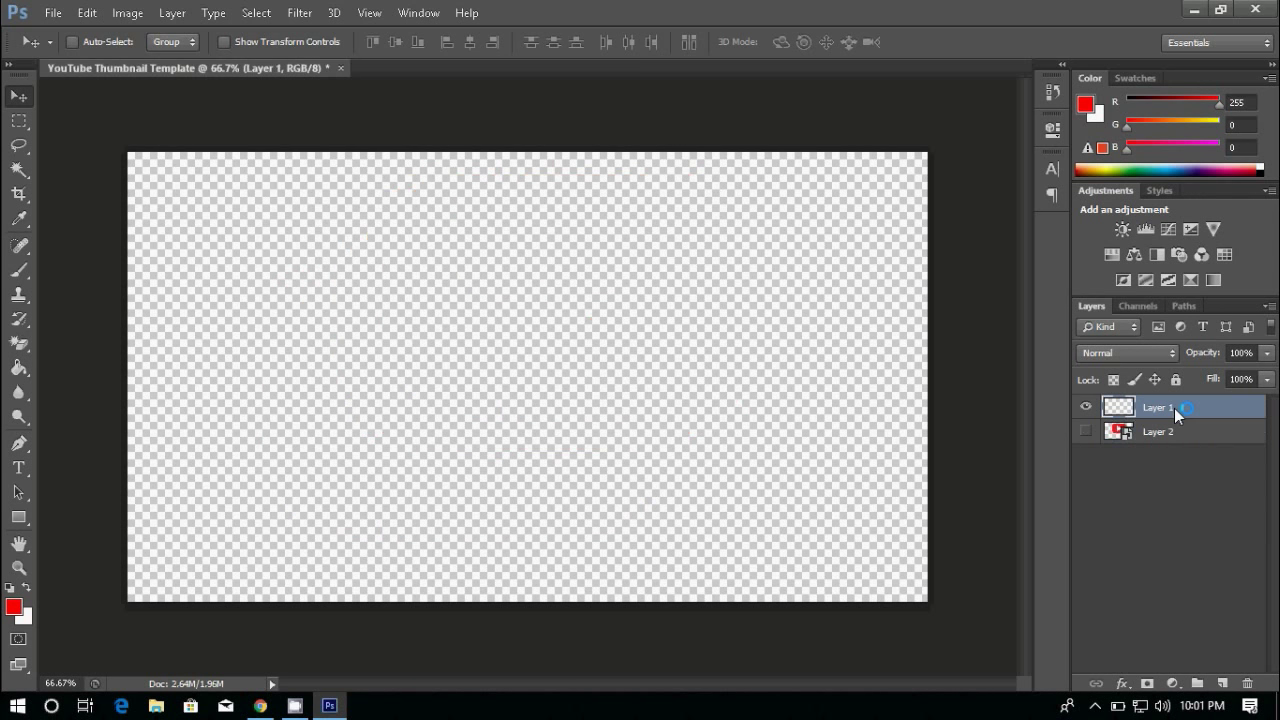
{"action": "left_click", "coordinate": [19, 270]}
{"action": "left_click", "coordinate": [13, 606]}
{"action": "left_click", "coordinate": [934, 166]}
{"action": "key", "text": "x"}
{"action": "right_click", "coordinate": [232, 232]}
{"action": "double_click", "coordinate": [406, 360]}
{"action": "mouse_move", "coordinate": [200, 250]}
{"action": "left_mouse_down"}
{"action": "mouse_move", "coordinate": [223, 434]}
{"action": "mouse_move", "coordinate": [520, 240]}
{"action": "mouse_move", "coordinate": [140, 280]}
{"action": "left_mouse_up"}
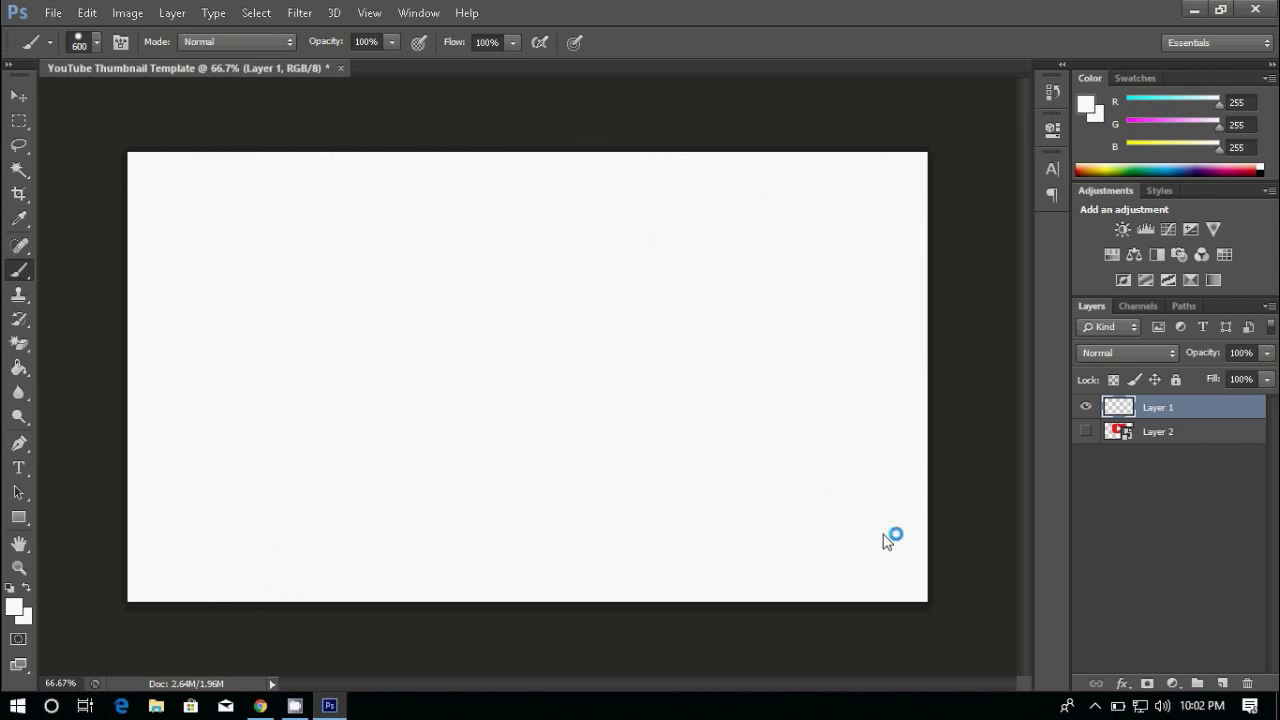
- Add a new layer, select a thin horizontal strip across the full canvas width and paint it white
{"action": "key", "text": "ctrl+shift+alt+n"}
{"action": "left_click", "coordinate": [19, 120]}
{"action": "left_click_drag", "start_coordinate": [127, 327], "coordinate": [964, 341]}
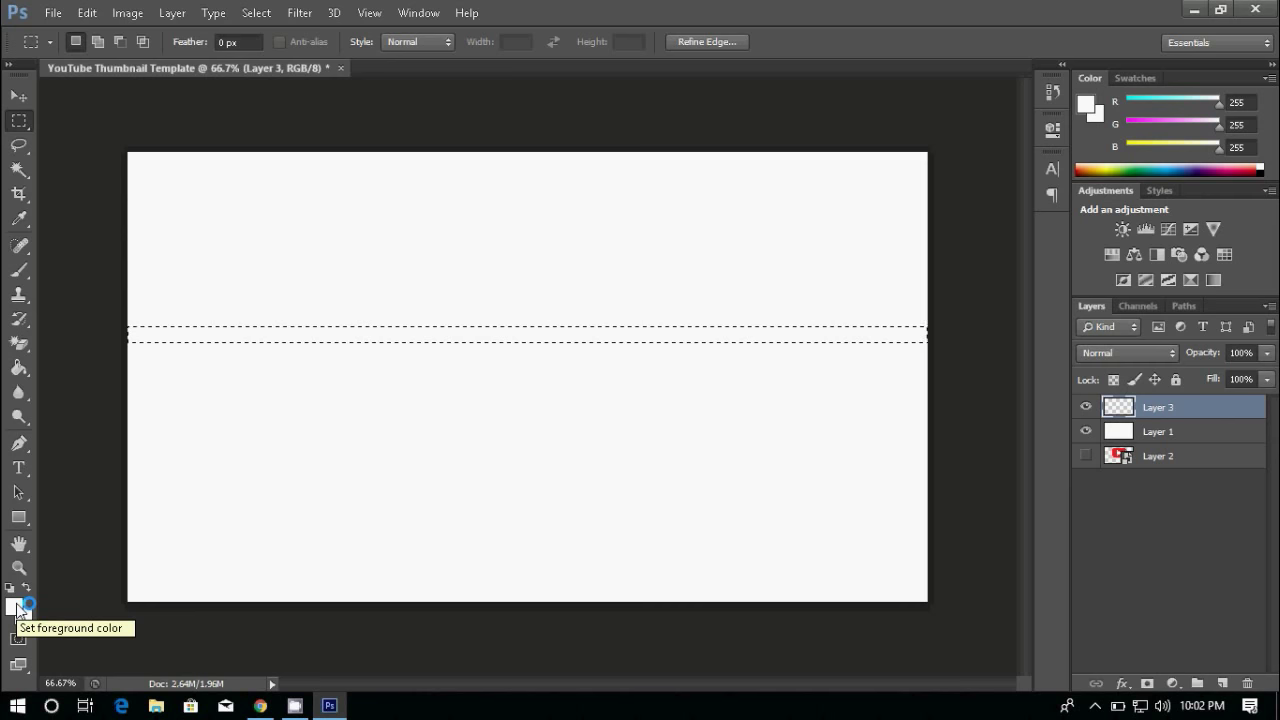
{"action": "left_click", "coordinate": [19, 270]}
{"action": "mouse_move", "coordinate": [317, 338]}
{"action": "left_mouse_down"}
{"action": "mouse_move", "coordinate": [966, 300]}
{"action": "mouse_move", "coordinate": [721, 67]}
{"action": "mouse_move", "coordinate": [676, 58]}
{"action": "left_mouse_up"}
- Rotate the white strip into a steep diagonal and shift it to the right part of the canvas
{"action": "key", "text": "ctrl+t"}
{"action": "mouse_move", "coordinate": [561, 313]}
{"action": "left_mouse_down"}
{"action": "mouse_move", "coordinate": [777, 380]}
{"action": "mouse_move", "coordinate": [766, 400]}
{"action": "left_mouse_up"}
{"action": "left_click", "coordinate": [943, 42]}
- Clear the selection and paint all of Layer 1 black with the 600 px brush
{"action": "left_click", "coordinate": [1163, 434]}
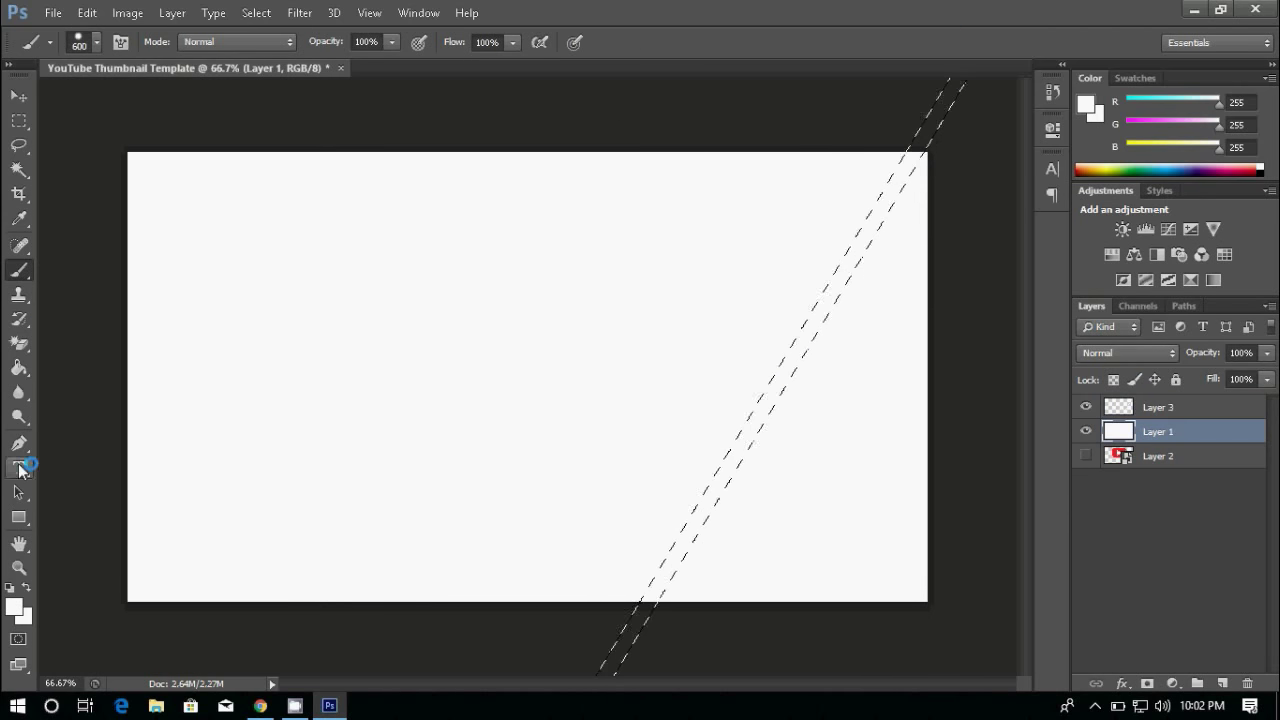
{"action": "left_click", "coordinate": [14, 607]}
{"action": "left_click_drag", "start_coordinate": [545, 385], "coordinate": [489, 453]}
{"action": "left_click", "coordinate": [928, 165]}
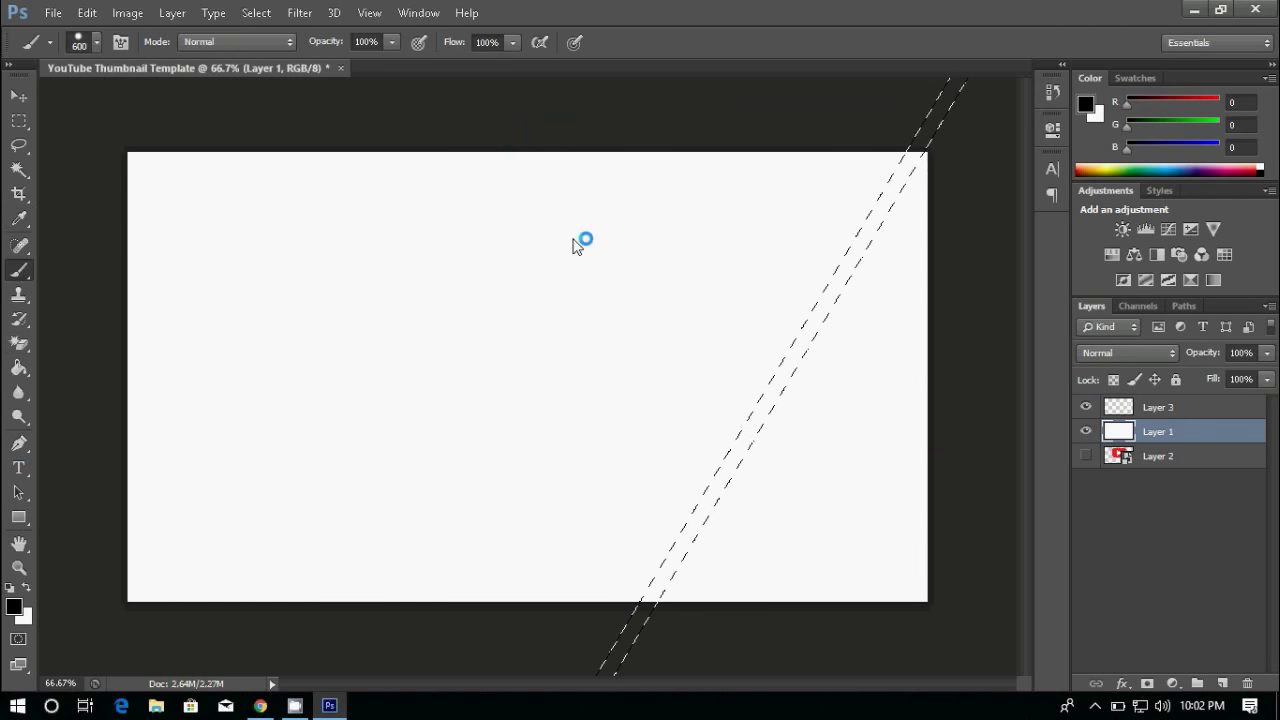
{"action": "key", "text": "ctrl+minus"}
{"action": "key", "text": "w"}
{"action": "key", "text": "ctrl+d"}
{"action": "left_click", "coordinate": [19, 270]}
{"action": "mouse_move", "coordinate": [300, 245]}
{"action": "left_mouse_down"}
{"action": "mouse_move", "coordinate": [724, 461]}
{"action": "mouse_move", "coordinate": [1263, 488]}
{"action": "left_mouse_up"}
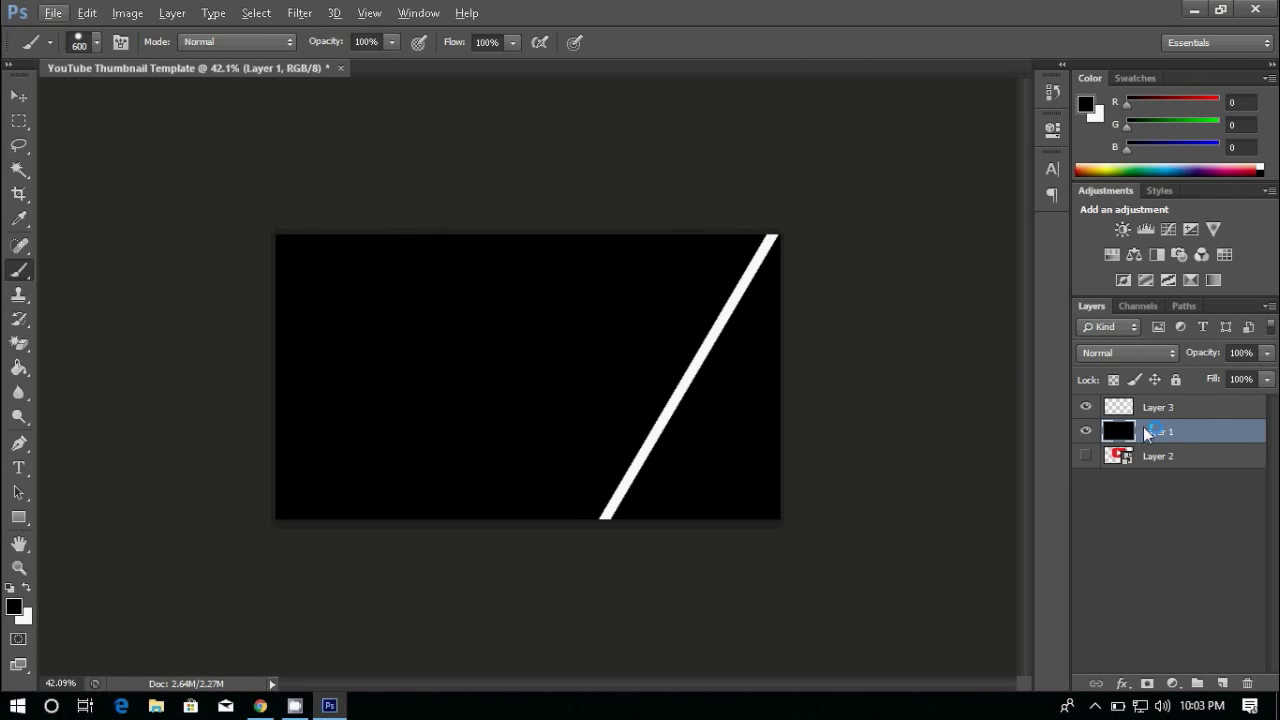
{"action": "left_click", "coordinate": [1158, 409]}
{"action": "key", "text": "ctrl+t"}
{"action": "left_click_drag", "start_coordinate": [814, 218], "coordinate": [880, 214]}
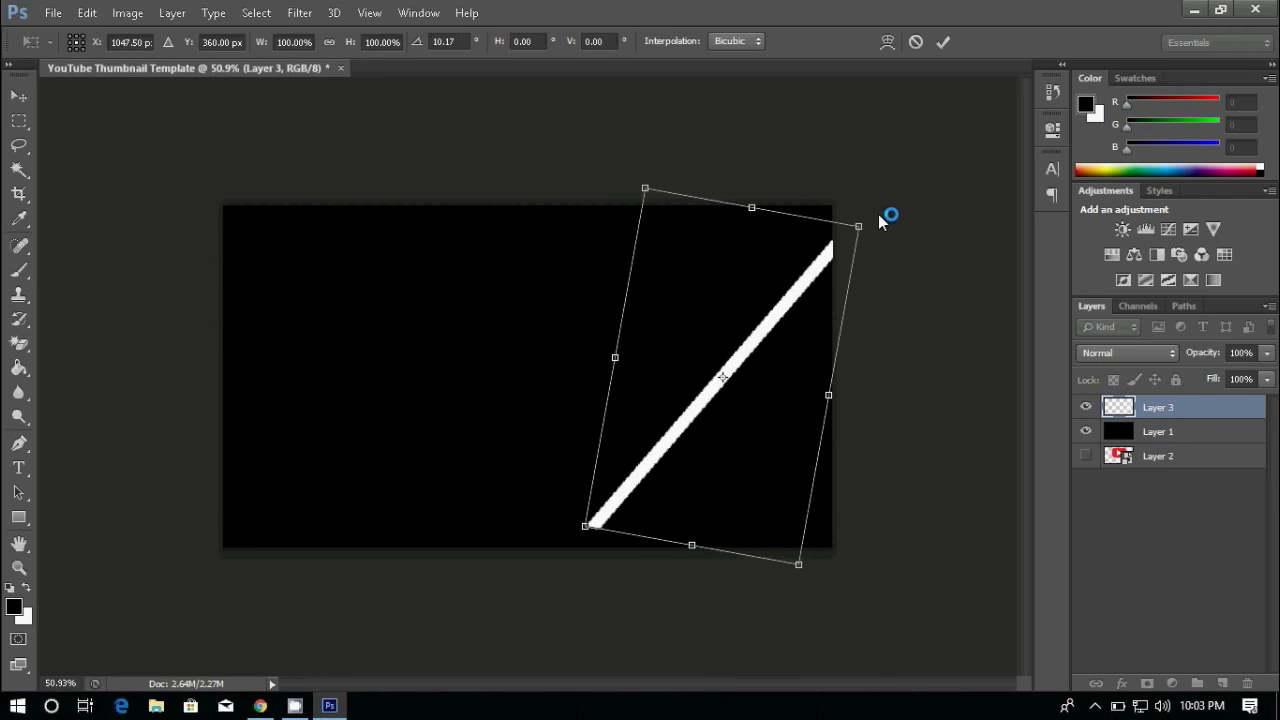
{"action": "left_click", "coordinate": [915, 42]}
- On a fresh layer above the black background, select a thin full-width horizontal strip and fill it with white
{"action": "left_click", "coordinate": [1222, 684]}
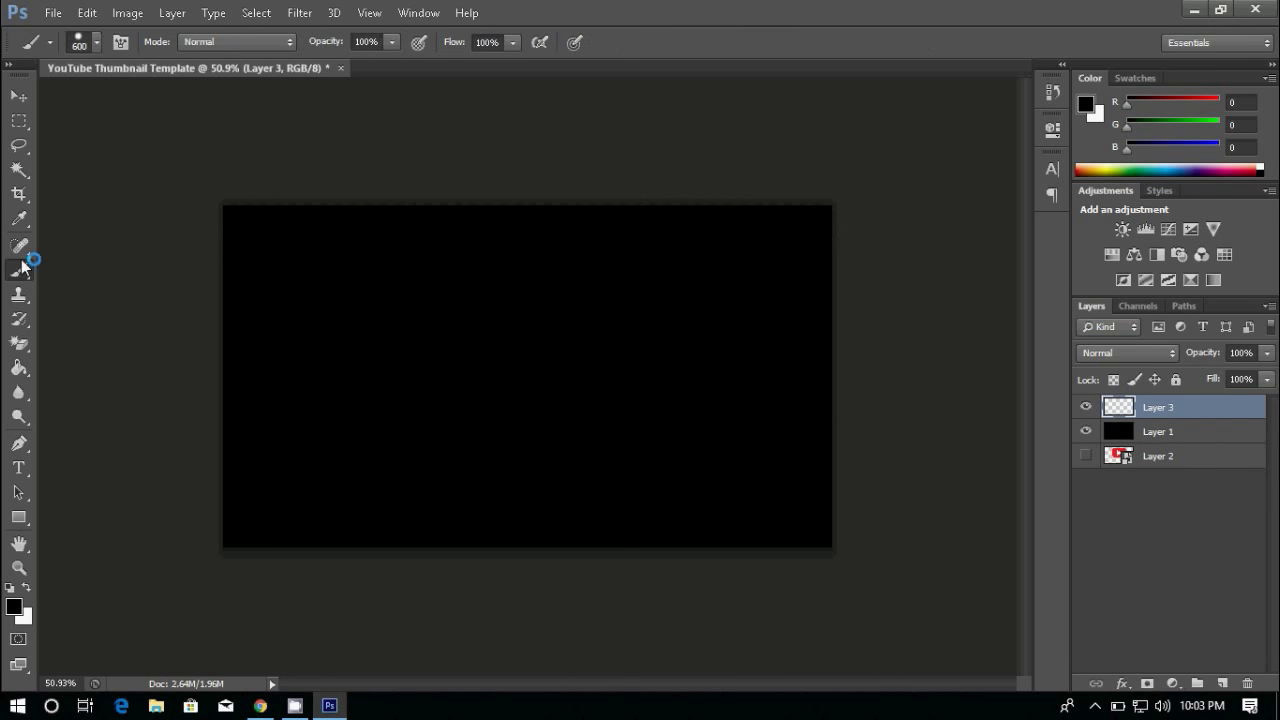
{"action": "key", "text": "m"}
{"action": "left_click_drag", "start_coordinate": [217, 345], "coordinate": [985, 351]}
{"action": "key", "text": "b"}
{"action": "left_click", "coordinate": [16, 607]}
{"action": "left_click", "coordinate": [523, 151]}
{"action": "left_click", "coordinate": [906, 165]}
{"action": "key", "text": "alt+BackSpace"}
- Rotate the white strip to about -58° and position it as a diagonal divider in the right half of the canvas
{"action": "key", "text": "ctrl+t"}
{"action": "left_click_drag", "start_coordinate": [857, 360], "coordinate": [725, 55]}
{"action": "left_click_drag", "start_coordinate": [543, 337], "coordinate": [685, 375]}
{"action": "left_click_drag", "start_coordinate": [853, 158], "coordinate": [844, 129]}
{"action": "left_click_drag", "start_coordinate": [684, 380], "coordinate": [674, 384]}
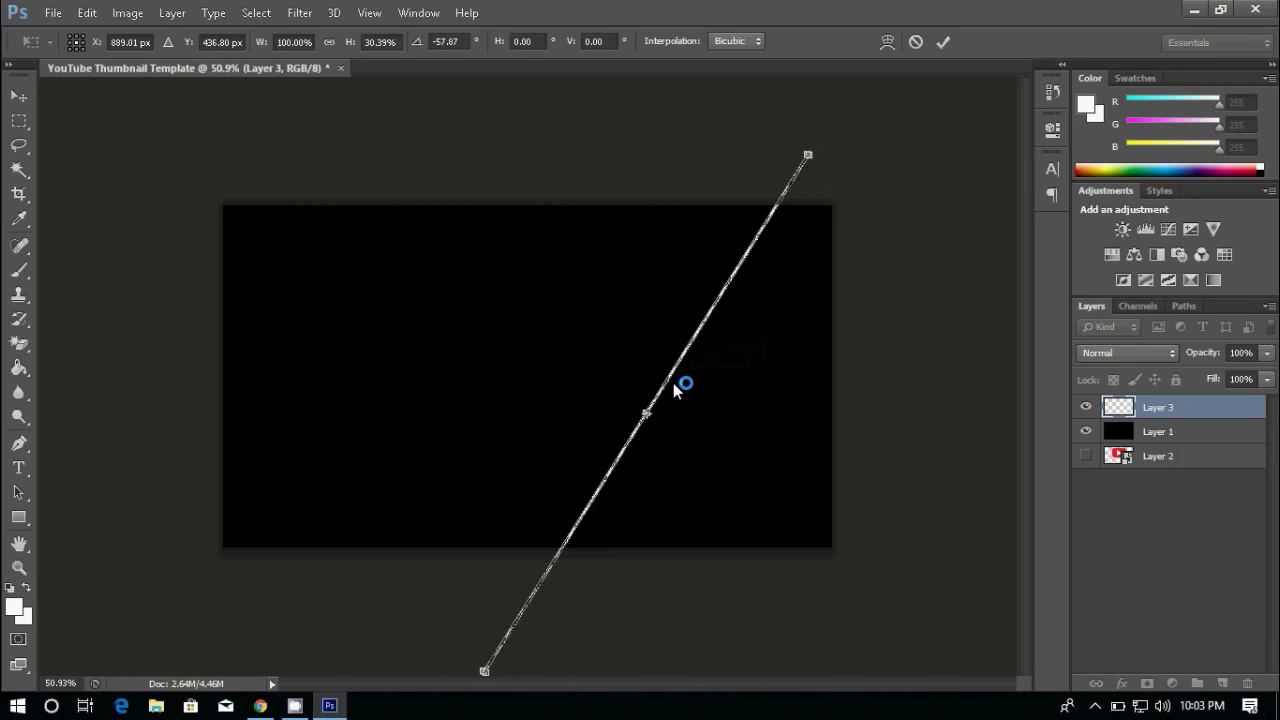
{"action": "left_click", "coordinate": [942, 42]}
- Select the area right of the diagonal stripe and fill it with colour ffc64a on a new layer
{"action": "key", "text": "w"}
{"action": "left_click", "coordinate": [677, 443]}
{"action": "left_click", "coordinate": [1222, 683]}
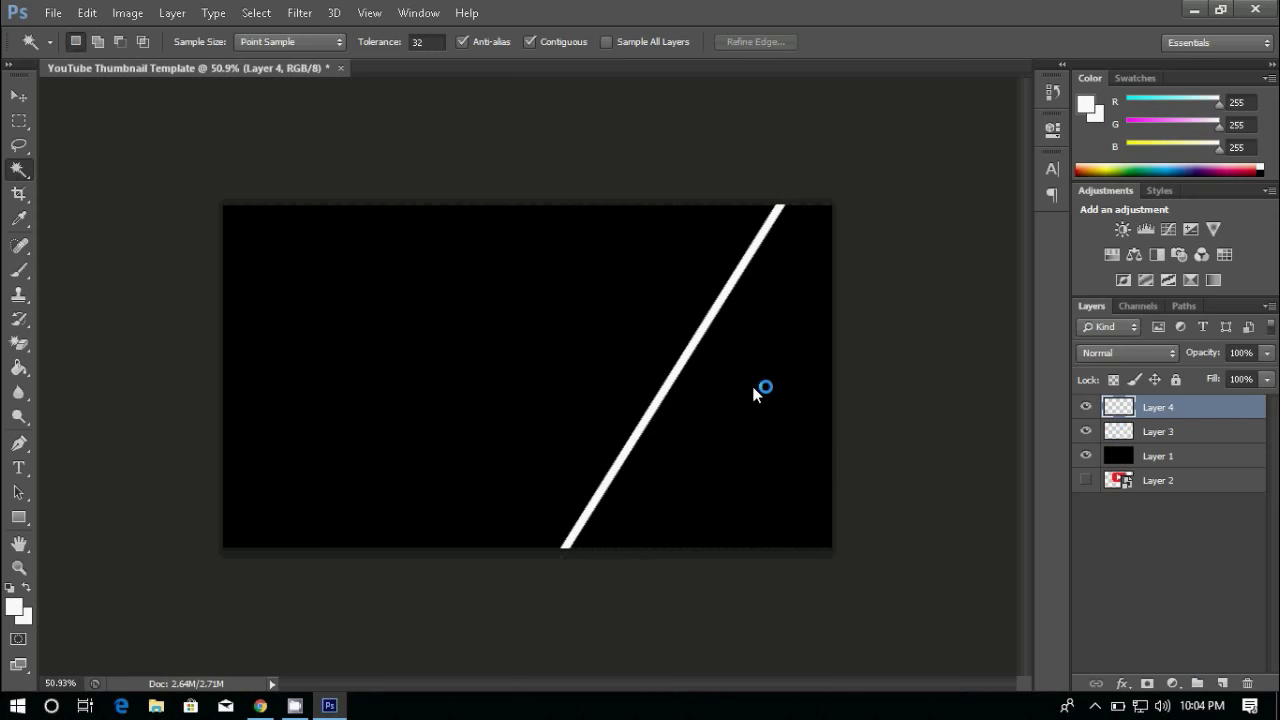
{"action": "key", "text": "b"}
{"action": "left_click", "coordinate": [15, 606]}
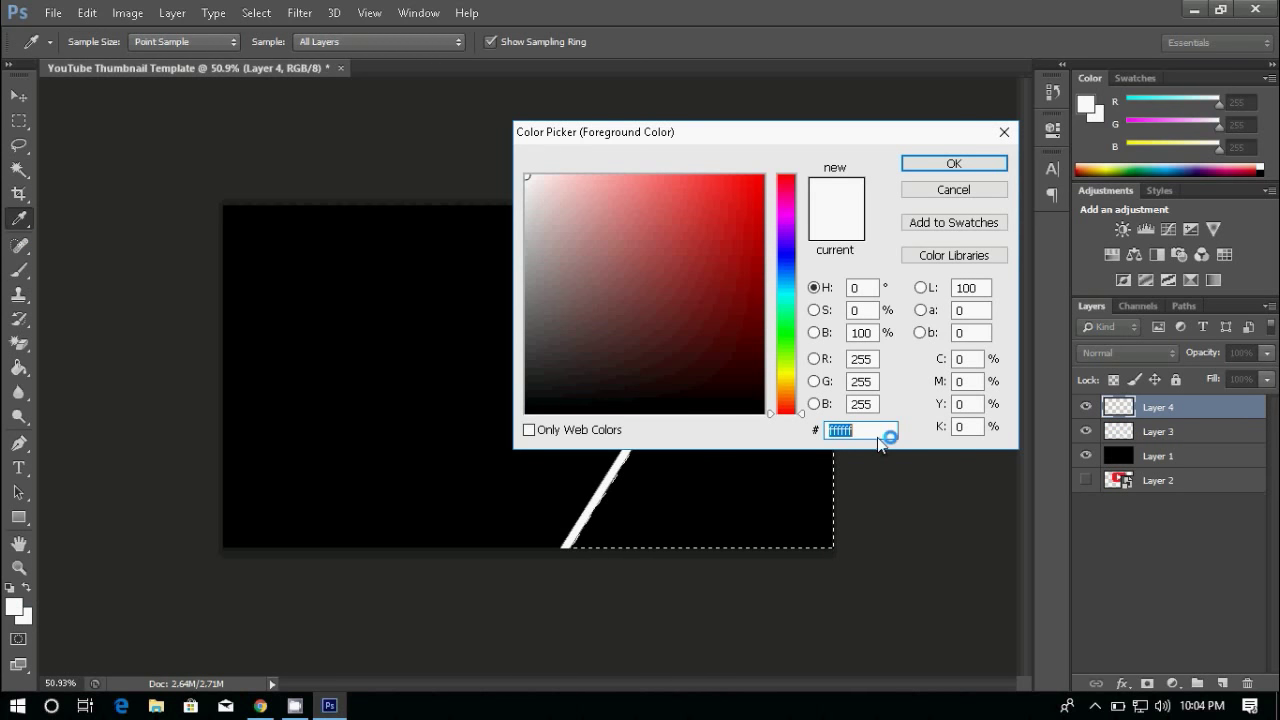
{"action": "type", "text": "ffc64a"}
{"action": "left_click", "coordinate": [943, 164]}
{"action": "key", "text": "alt+BackSpace"}
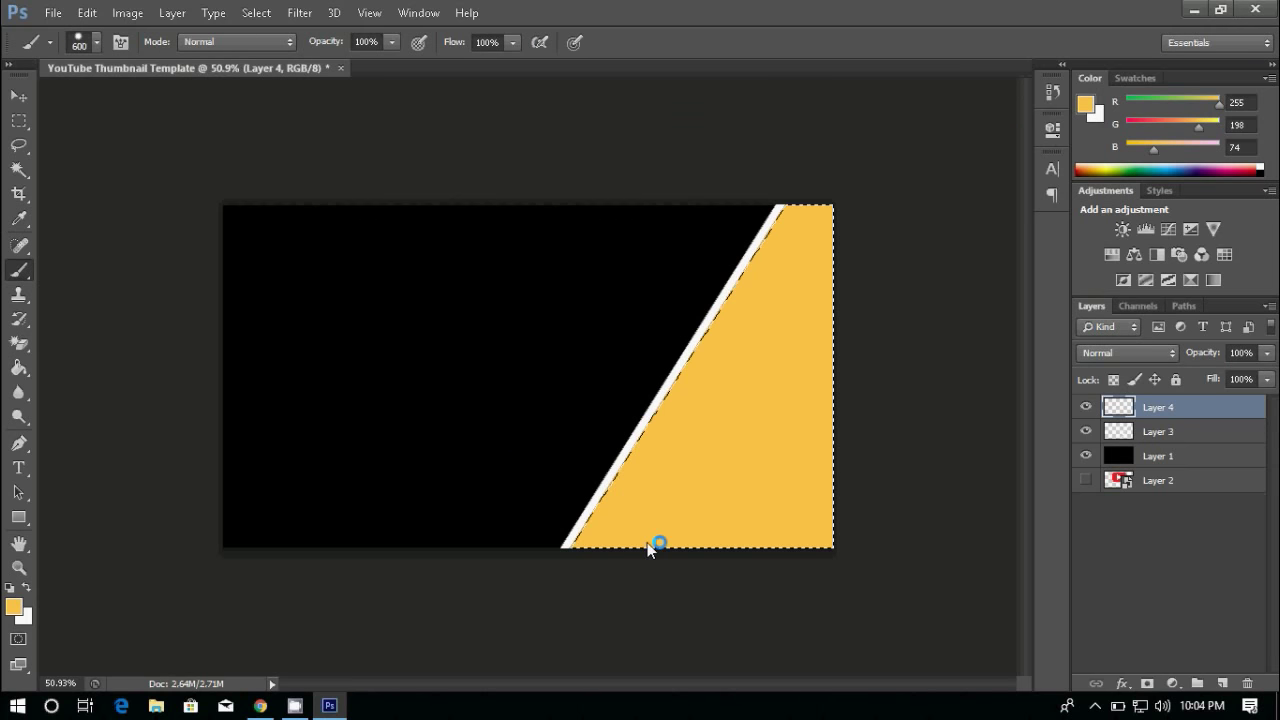
- Set the brush size to 308 px
{"action": "right_click", "coordinate": [413, 310]}
{"action": "left_click", "coordinate": [579, 356]}
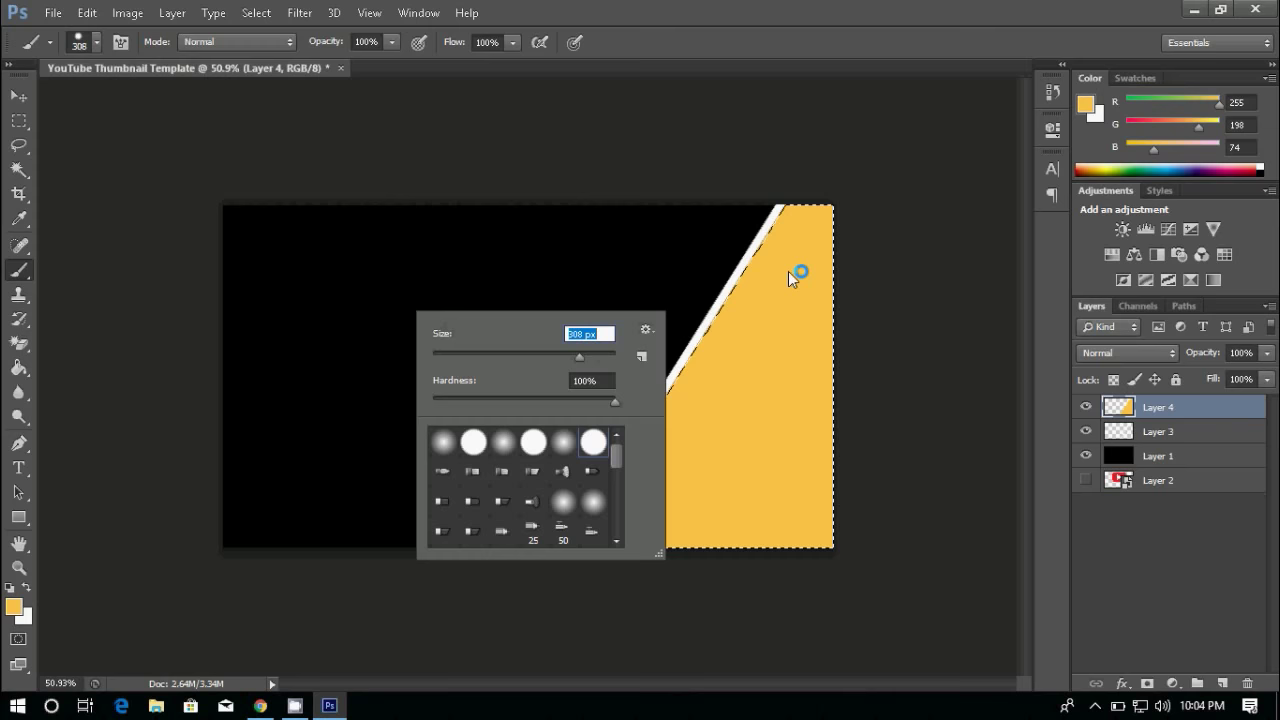
- Show the logo layer, move it to the top of the layer stack and clear the selection
{"action": "left_click", "coordinate": [1090, 481]}
{"action": "left_click_drag", "start_coordinate": [1145, 482], "coordinate": [1154, 400]}
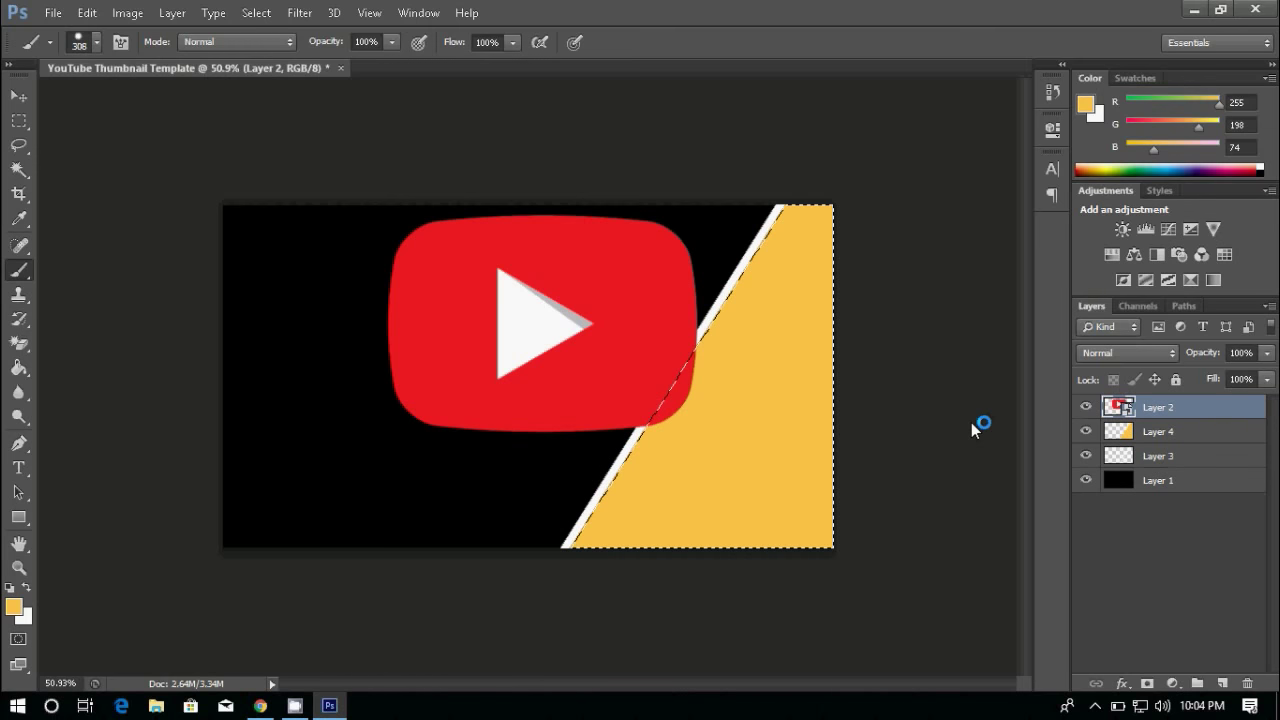
{"action": "left_click", "coordinate": [24, 172]}
{"action": "key", "text": "ctrl+d"}
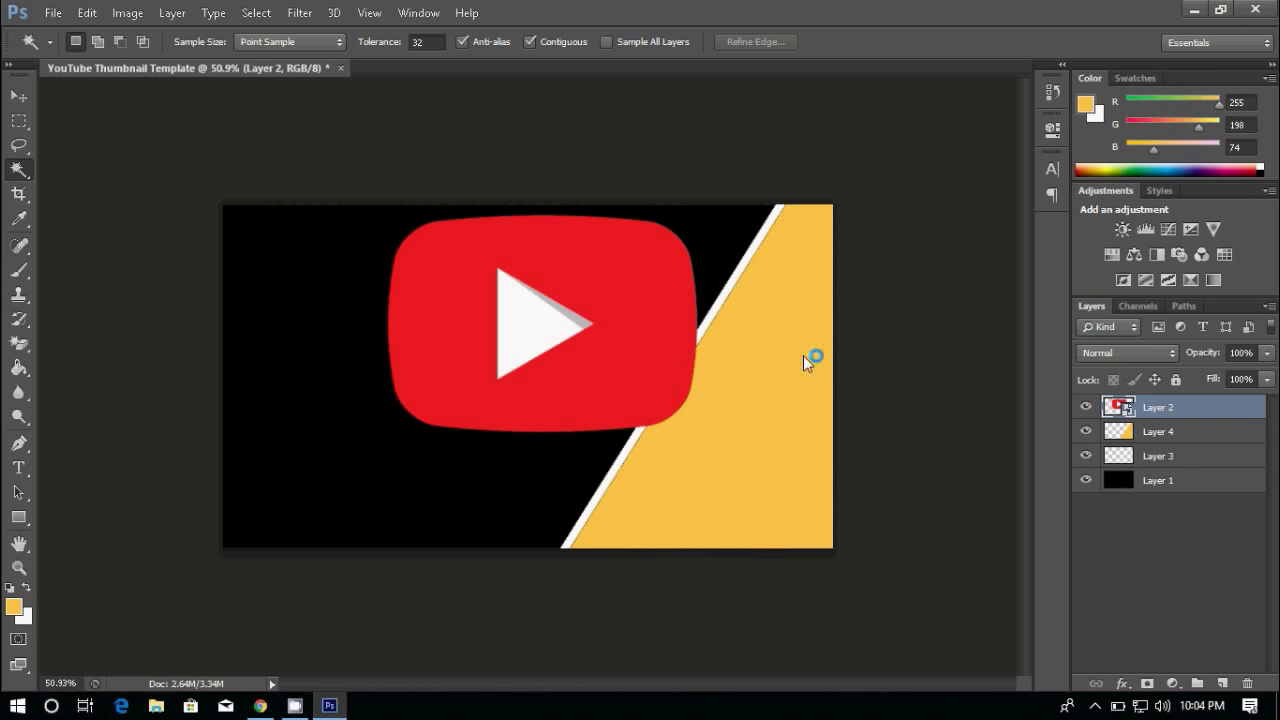
- Scale the YouTube logo down to a small icon and place it in the upper-left part of the black area
{"action": "key", "text": "ctrl+t"}
{"action": "left_click_drag", "start_coordinate": [708, 214], "coordinate": [308, 305]}
{"action": "left_click", "coordinate": [943, 42]}
- Add the text "YouTube" in Calibri Bold 16 pt and place it directly right of the logo
{"action": "left_click", "coordinate": [18, 467]}
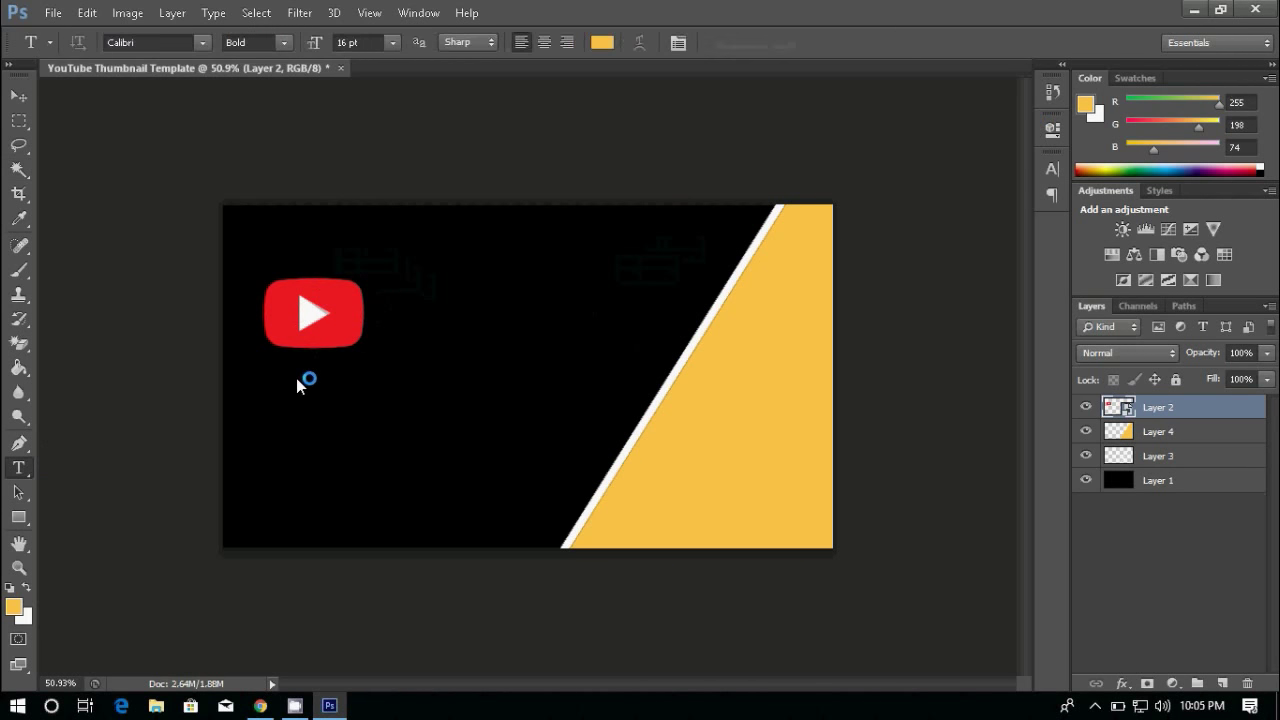
{"action": "left_click", "coordinate": [297, 380]}
{"action": "type", "text": "You"}
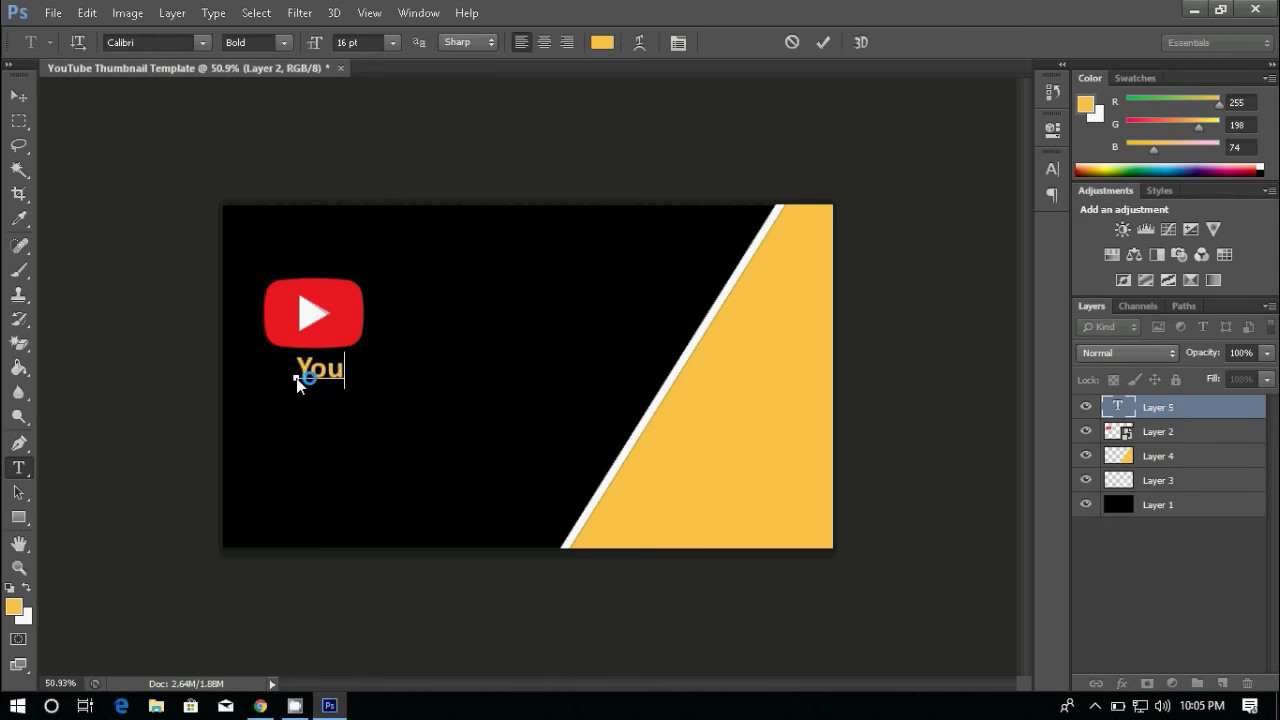
{"action": "type", "text": "Tube"}
{"action": "key", "text": "ctrl+a"}
{"action": "key", "text": "ctrl+Return"}
{"action": "key", "text": "v"}
{"action": "left_click_drag", "start_coordinate": [299, 371], "coordinate": [378, 318]}
- Change the colour of the "YouTube" text to white
{"action": "key", "text": "t"}
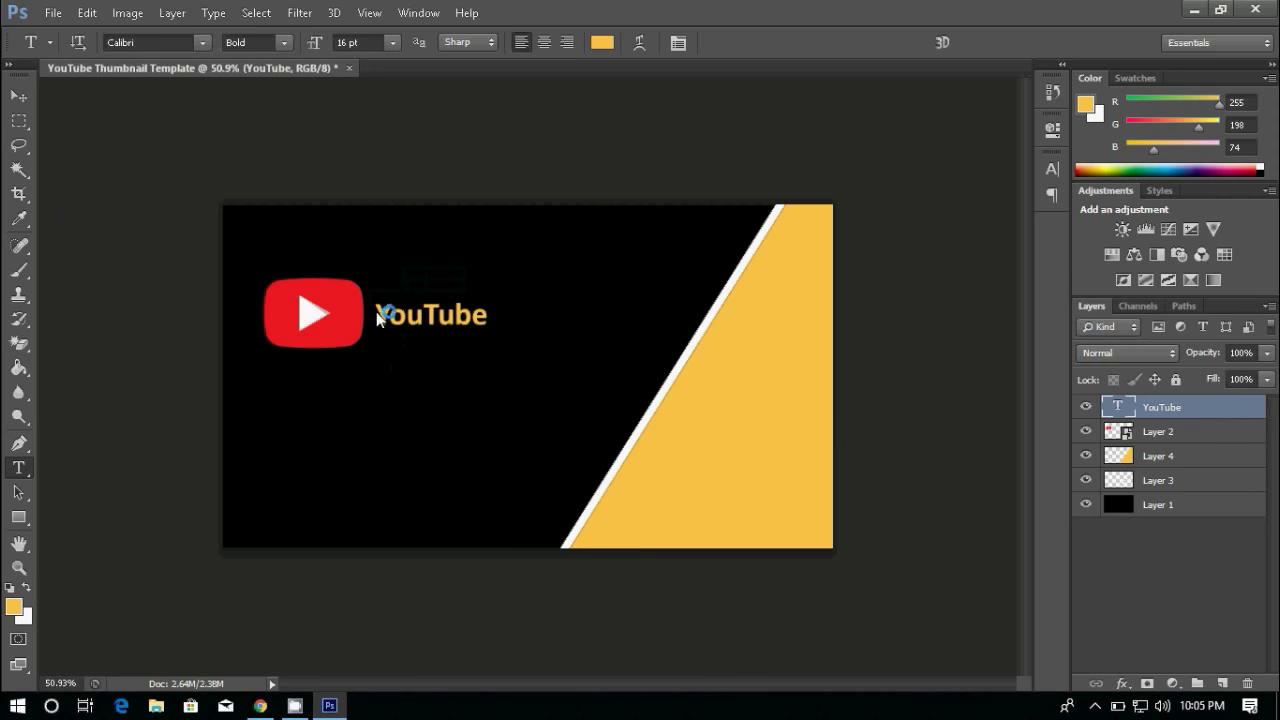
{"action": "double_click", "coordinate": [378, 318]}
{"action": "left_click", "coordinate": [601, 42]}
{"action": "left_click", "coordinate": [526, 174]}
{"action": "left_click", "coordinate": [914, 160]}
{"action": "left_click", "coordinate": [562, 335]}
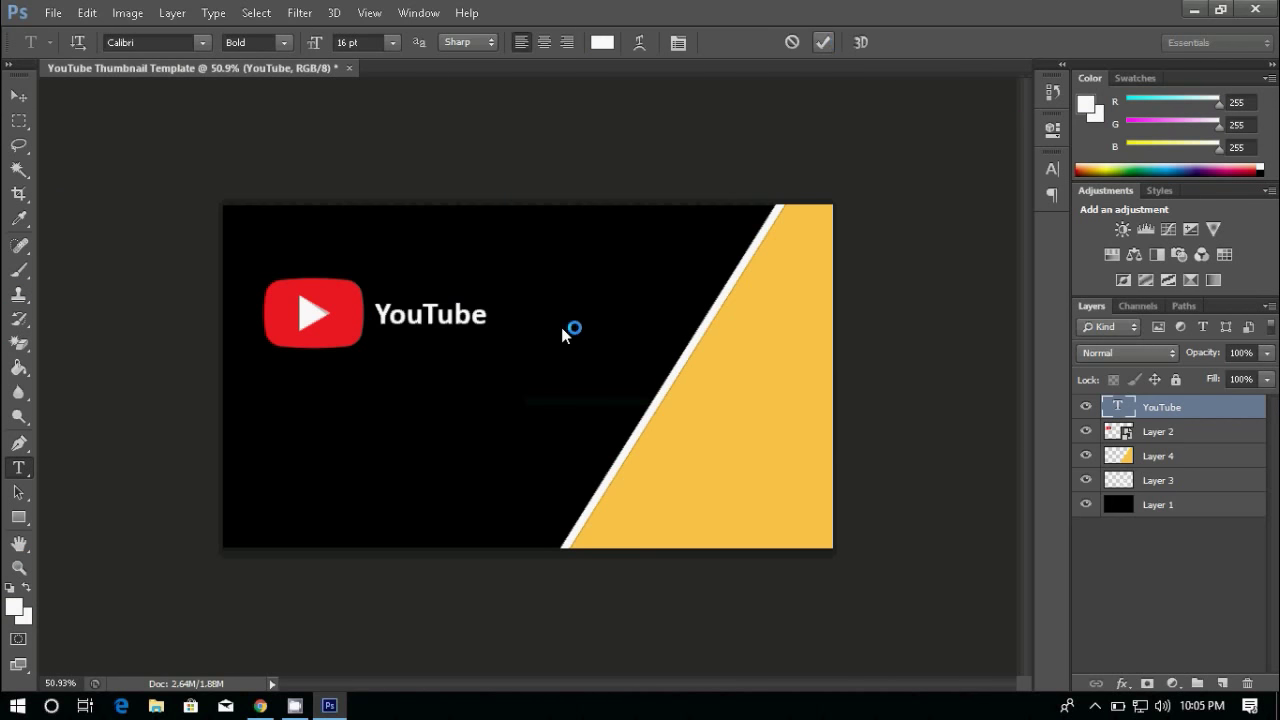
- Set the font size of the "YouTube" text to 25 pt
{"action": "left_click", "coordinate": [528, 308]}
{"action": "double_click", "coordinate": [400, 331]}
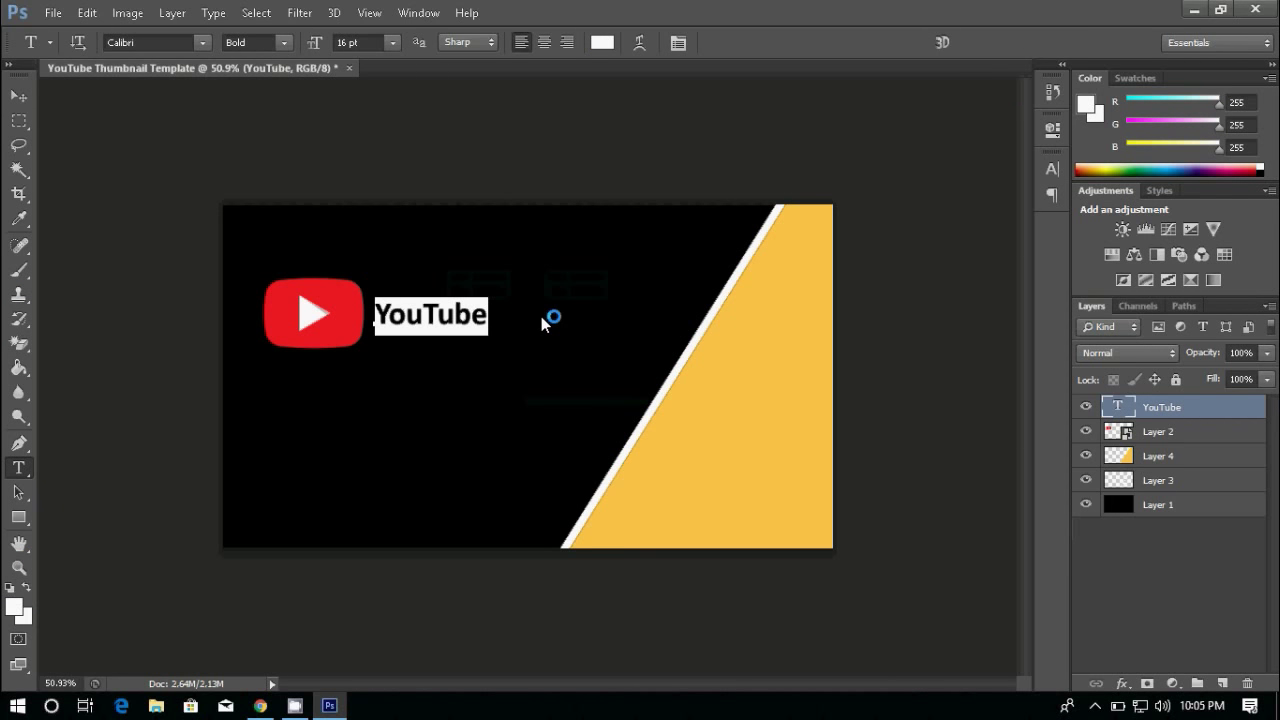
{"action": "left_click", "coordinate": [352, 43]}
{"action": "type", "text": "20"}
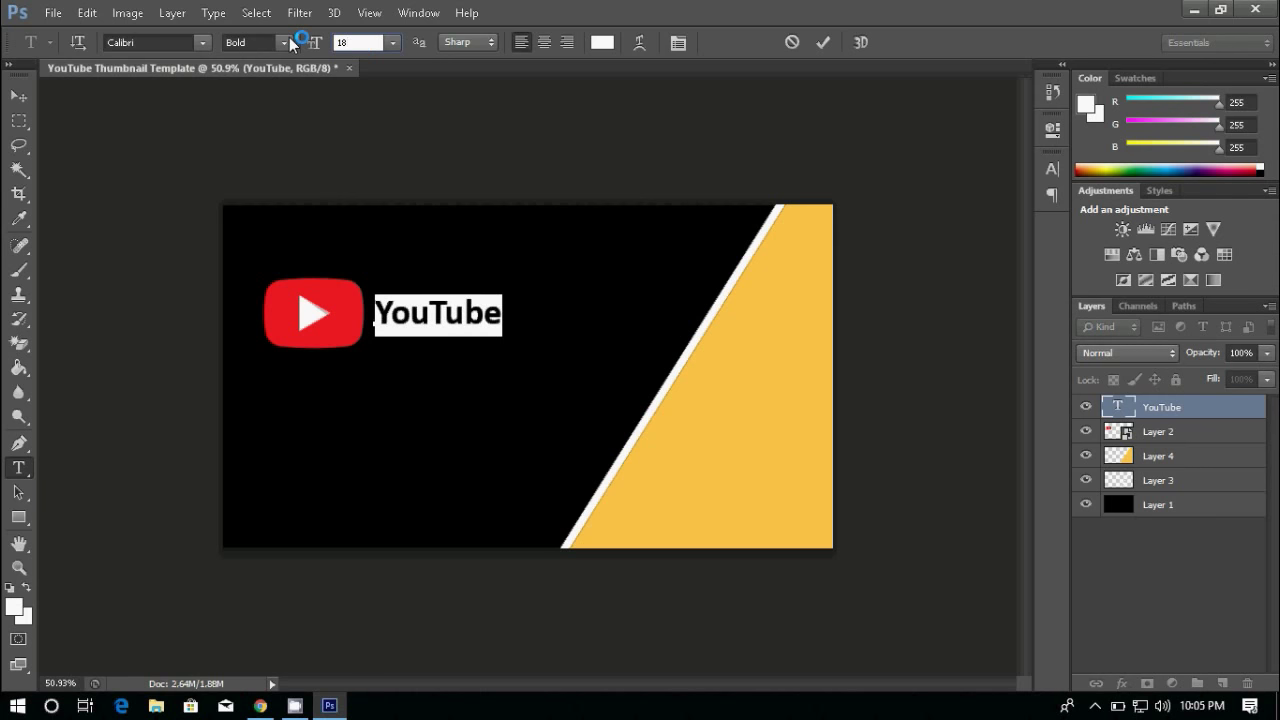
{"action": "key", "text": "BackSpace"}
{"action": "type", "text": "50"}
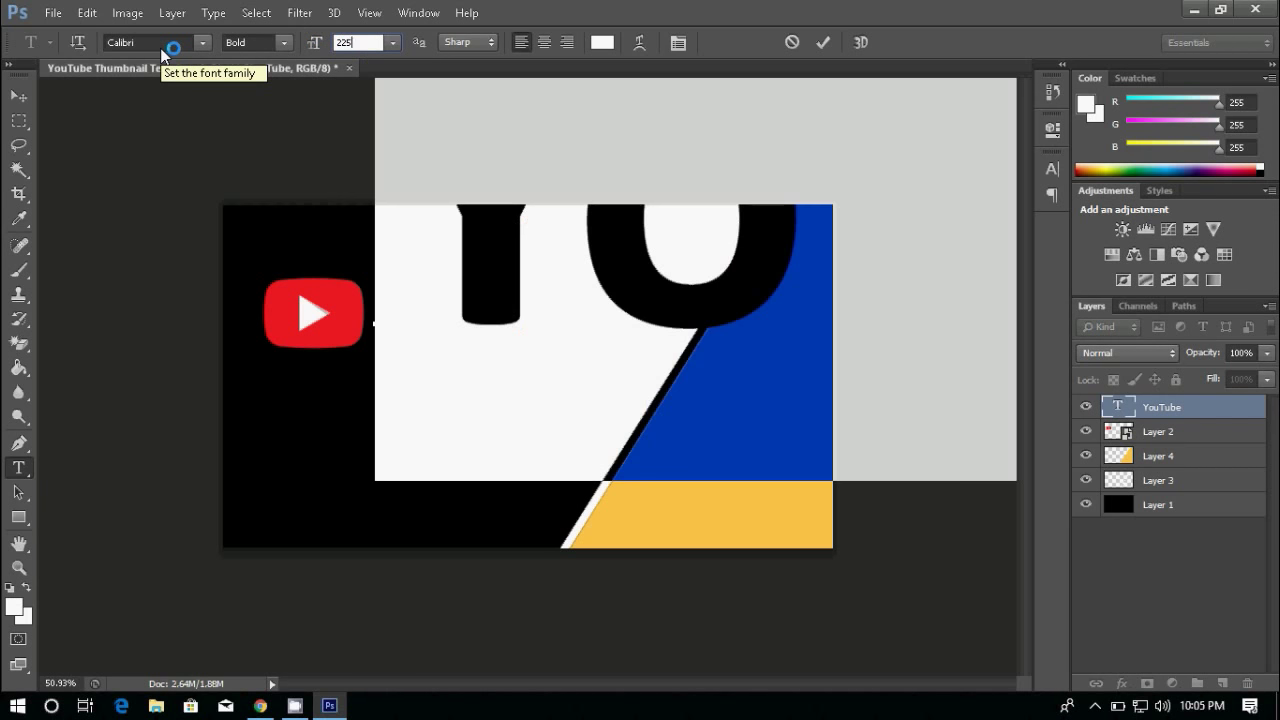
{"action": "key", "text": "BackSpace"}
{"action": "key", "text": "Return"}
{"action": "left_click", "coordinate": [826, 44]}
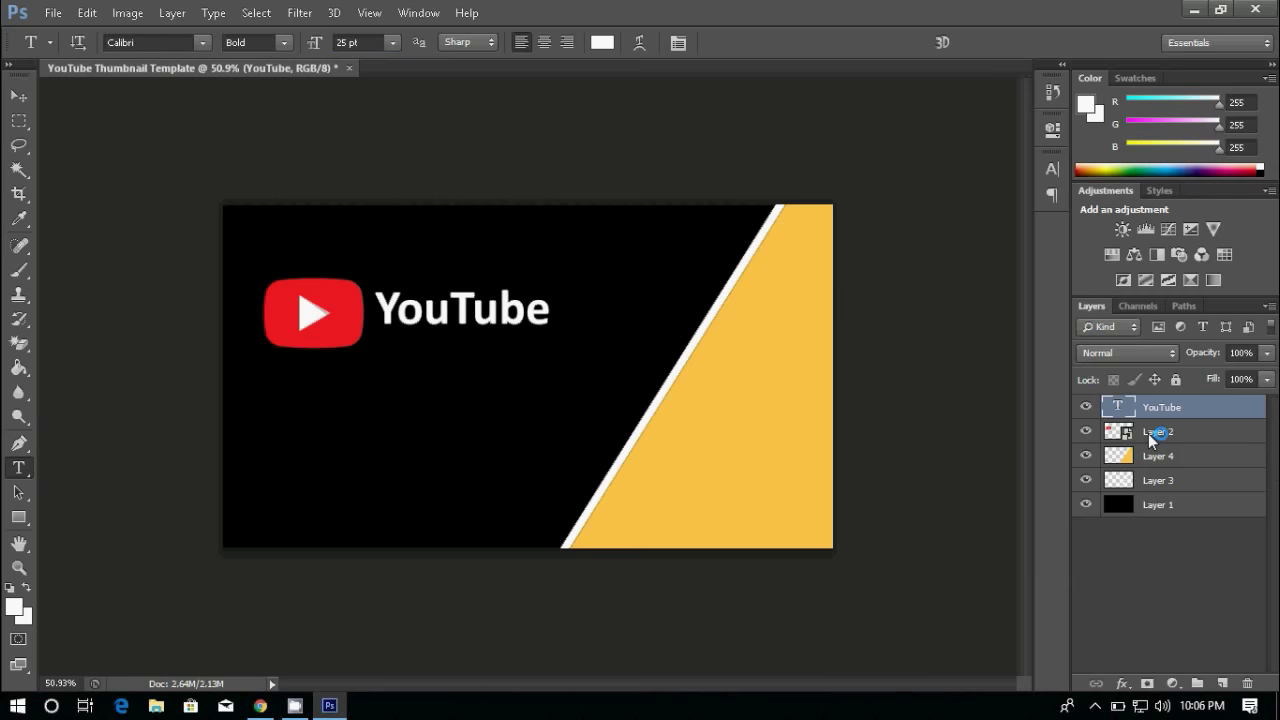
- Align the YouTube logo and the "YouTube" text on their vertical centres
{"action": "left_click", "coordinate": [1118, 433], "text": "shift"}
{"action": "key", "text": "v"}
{"action": "left_click", "coordinate": [397, 47]}
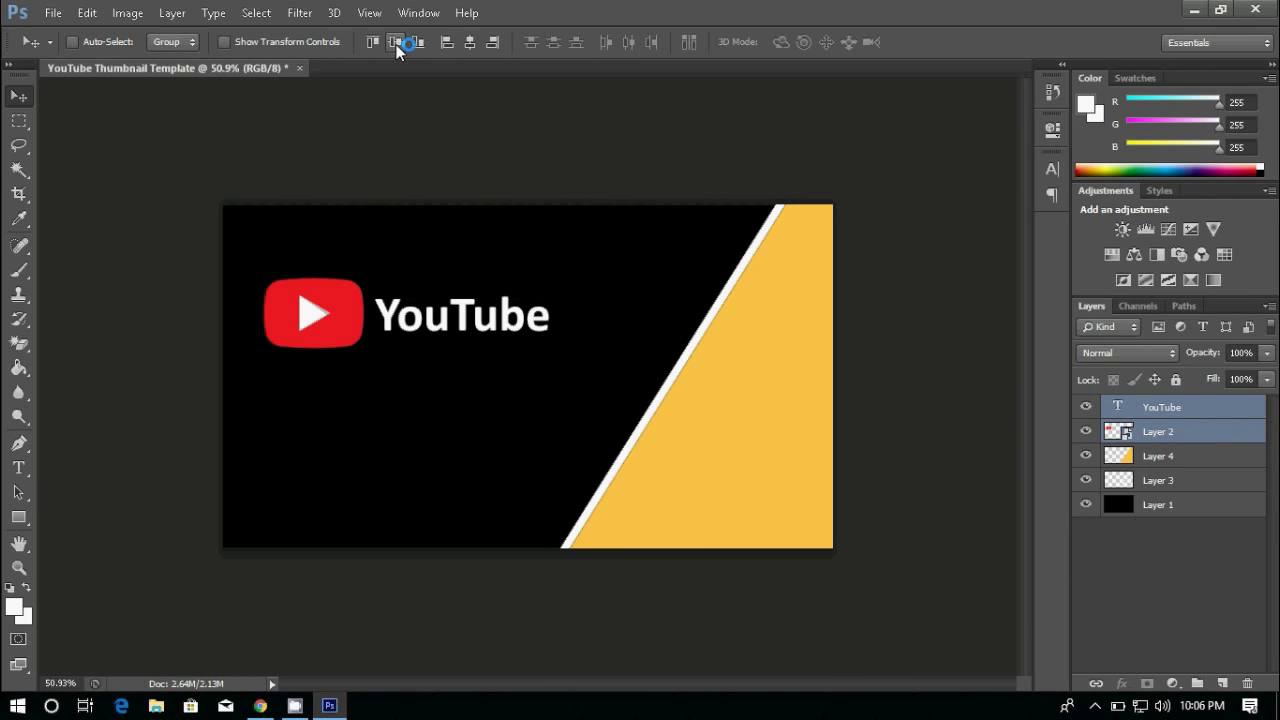
- Scale the YouTube logo down slightly and shift it closer to the "YouTube" text, keeping both vertically centred
{"action": "left_click", "coordinate": [1190, 432]}
{"action": "key", "text": "ctrl+t"}
{"action": "left_click_drag", "start_coordinate": [366, 286], "coordinate": [355, 287]}
{"action": "key", "text": "Return"}
{"action": "left_click", "coordinate": [1151, 412]}
{"action": "left_click", "coordinate": [1148, 431]}
{"action": "key", "text": "shift+Right"}
{"action": "key", "text": "shift+Right"}
{"action": "left_click", "coordinate": [1133, 406], "text": "shift"}
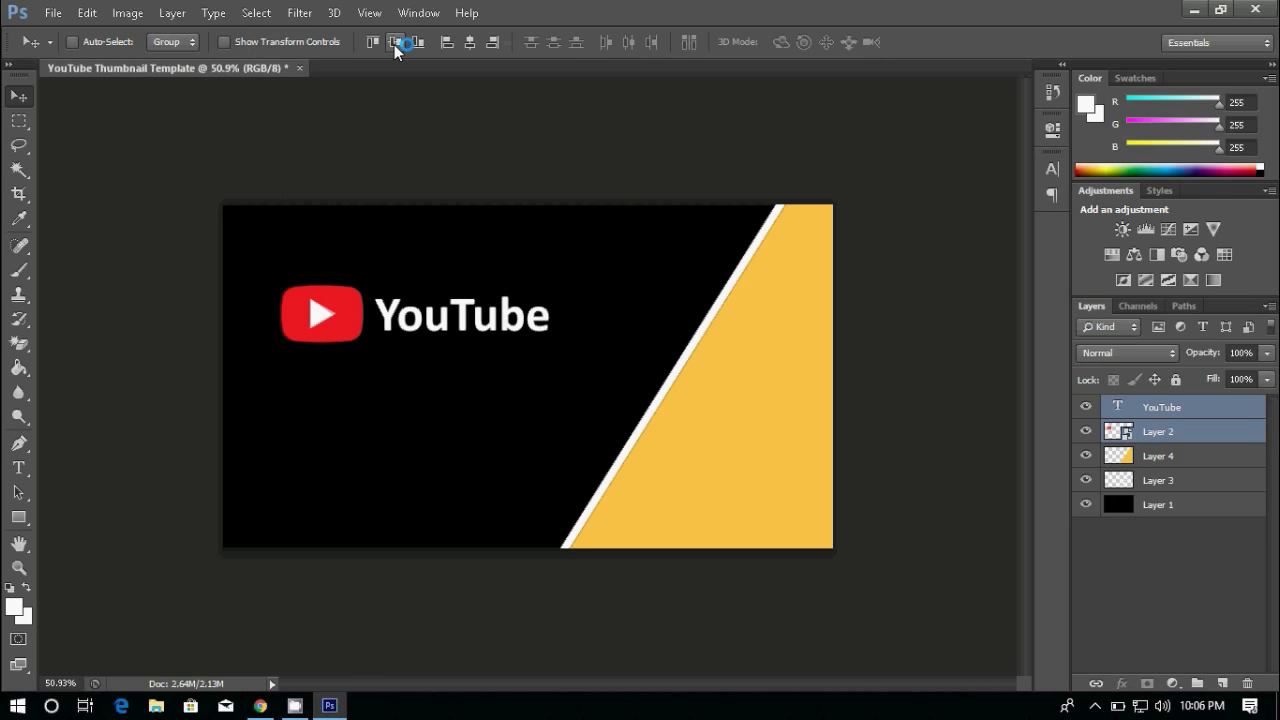
- Add the white text "HOW TO CREATE" in Calibri Bold 25 pt above the YouTube logo
{"action": "left_click", "coordinate": [18, 467]}
{"action": "left_click", "coordinate": [285, 255]}
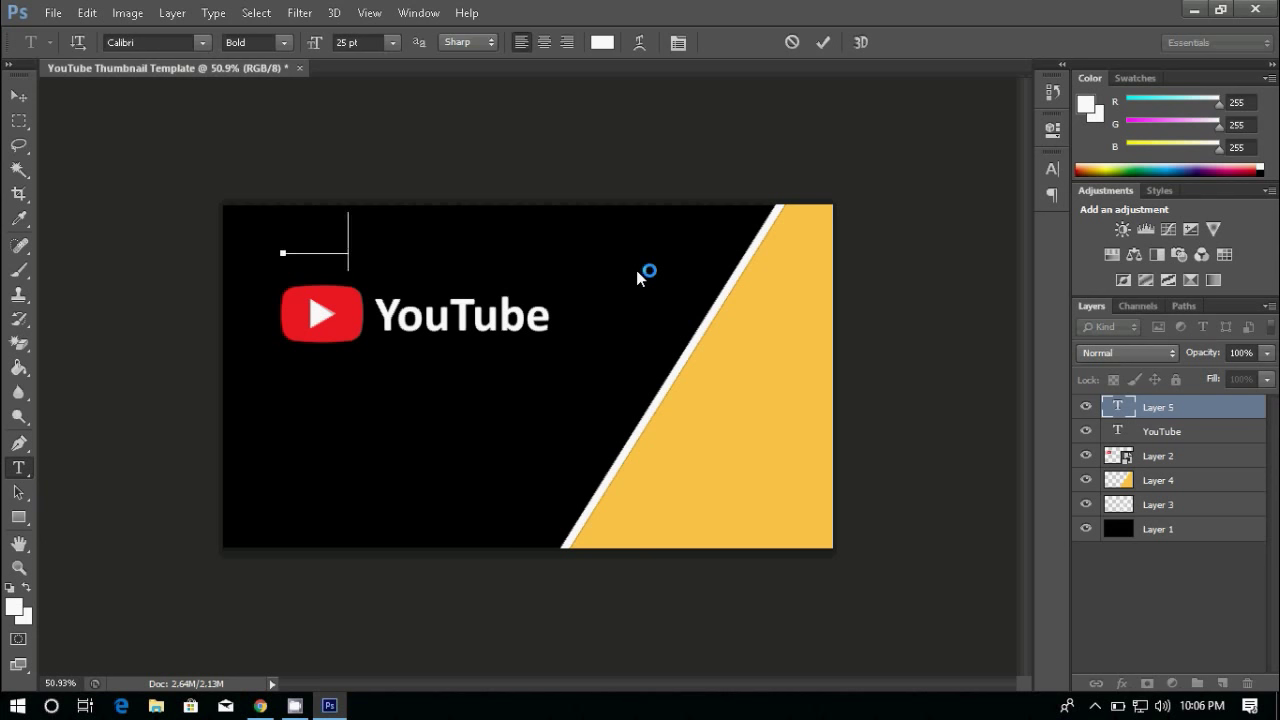
{"action": "type", "text": "HOW TO CREATE"}
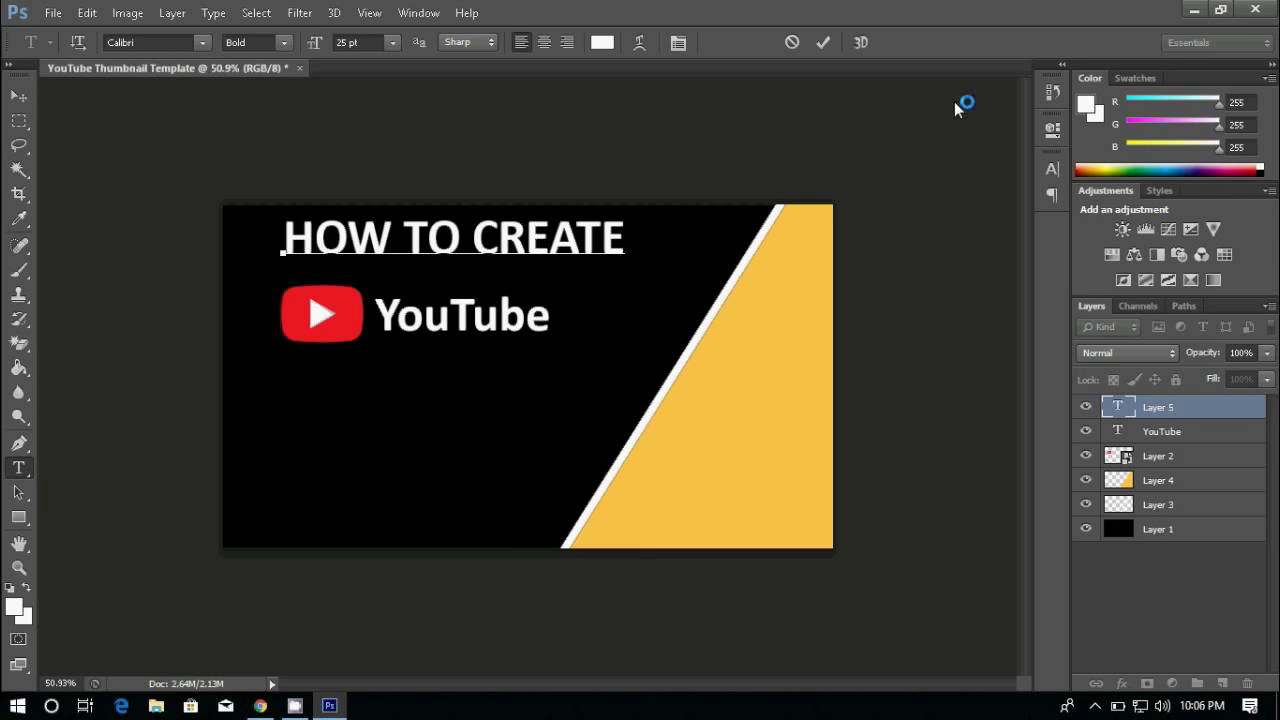
{"action": "left_click", "coordinate": [823, 42]}
- Add a two-line text reading "CUSTOM YOUTUBE" and "THUMBNAIL" in white Calibri Bold 25 pt below the logo
{"action": "left_click", "coordinate": [290, 369]}
{"action": "type", "text": "C"}
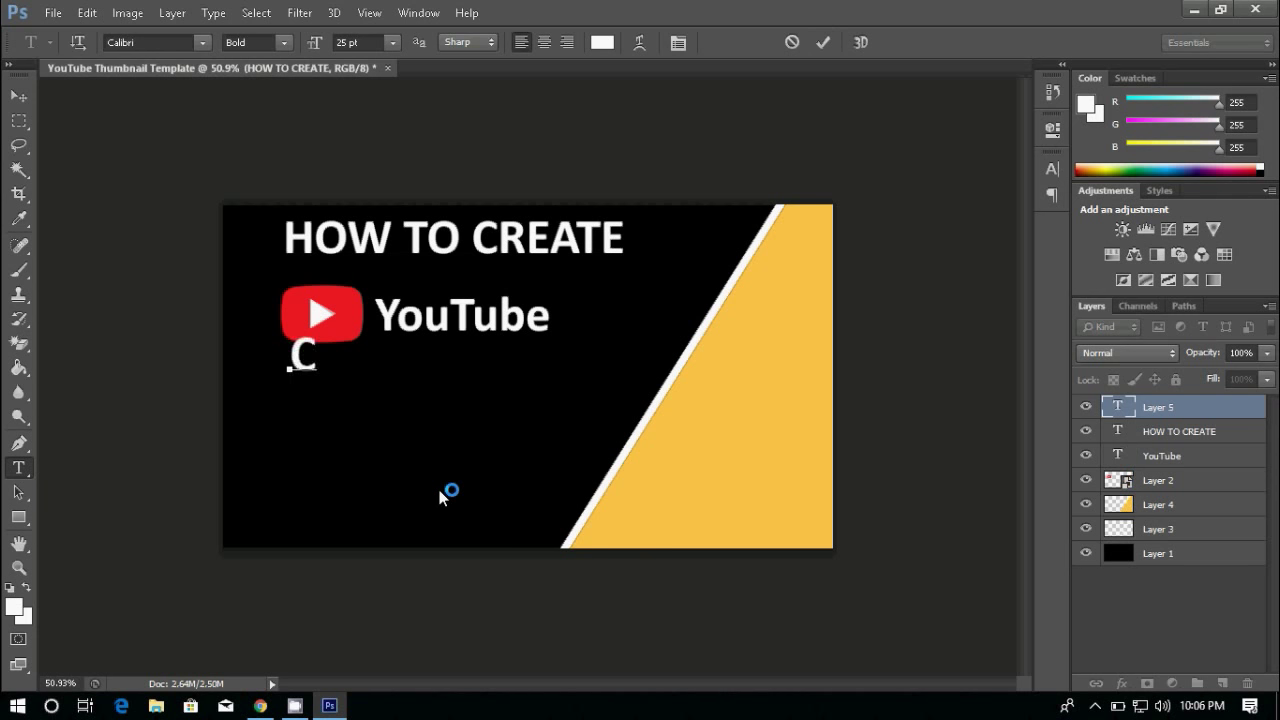
{"action": "type", "text": "USTOM YOUTUBE"}
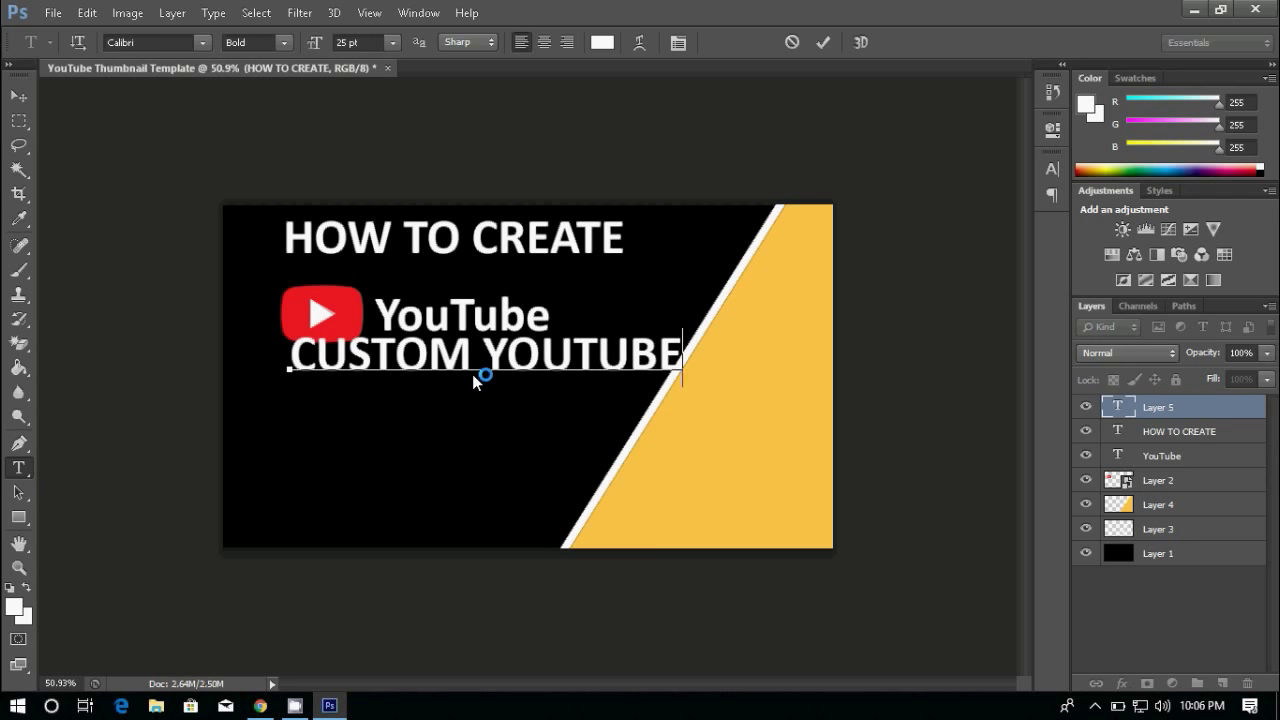
{"action": "key", "text": "Return"}
{"action": "type", "text": "THUMBNAIL"}
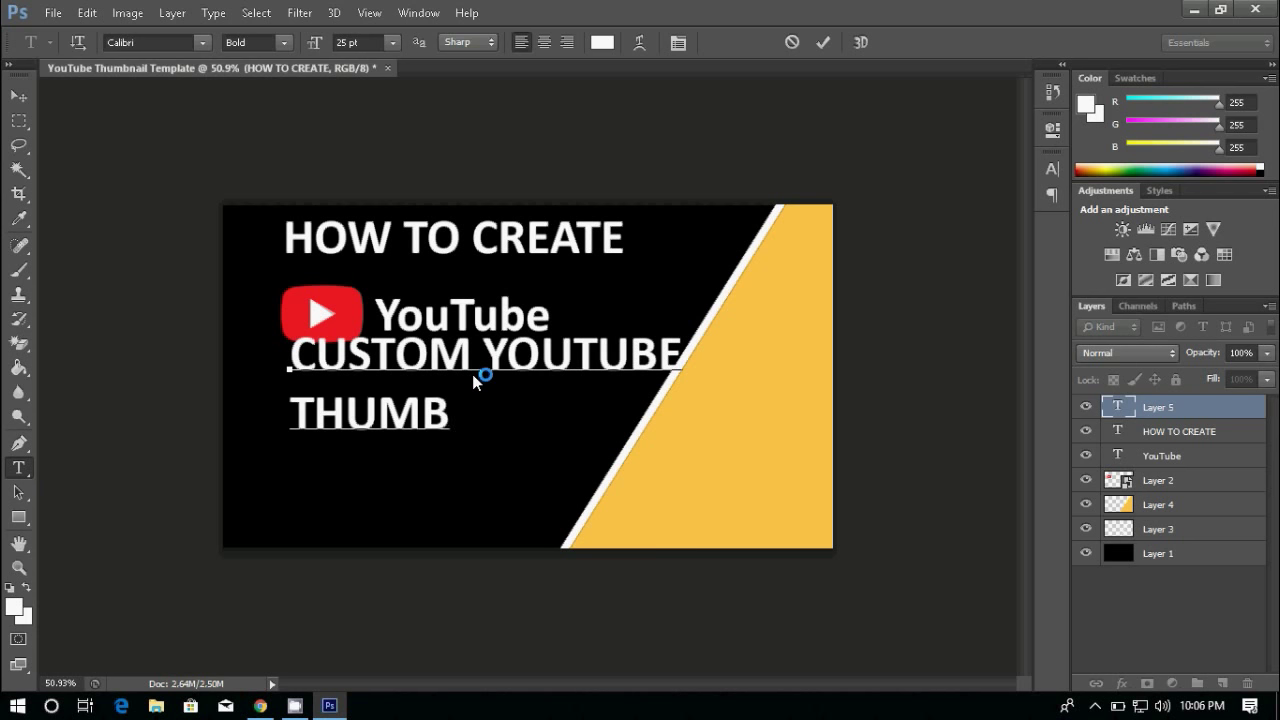
{"action": "key", "text": "ctrl"}
{"action": "key", "text": "ctrl+Return"}
- Move the "CUSTOM YOUTUBE THUMBNAIL" text clear of the logo and align its left edge with "HOW TO CREATE"
{"action": "key", "text": "v"}
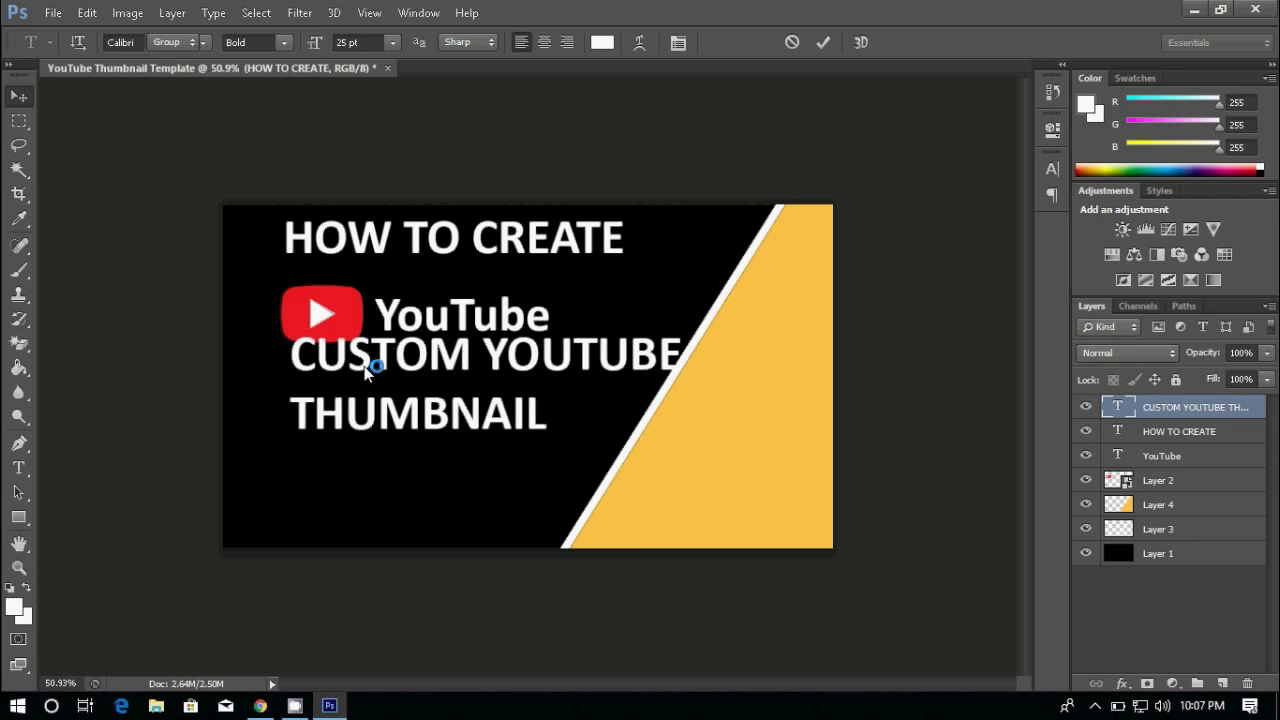
{"action": "left_click_drag", "start_coordinate": [471, 360], "coordinate": [449, 398]}
{"action": "left_click", "coordinate": [446, 42]}
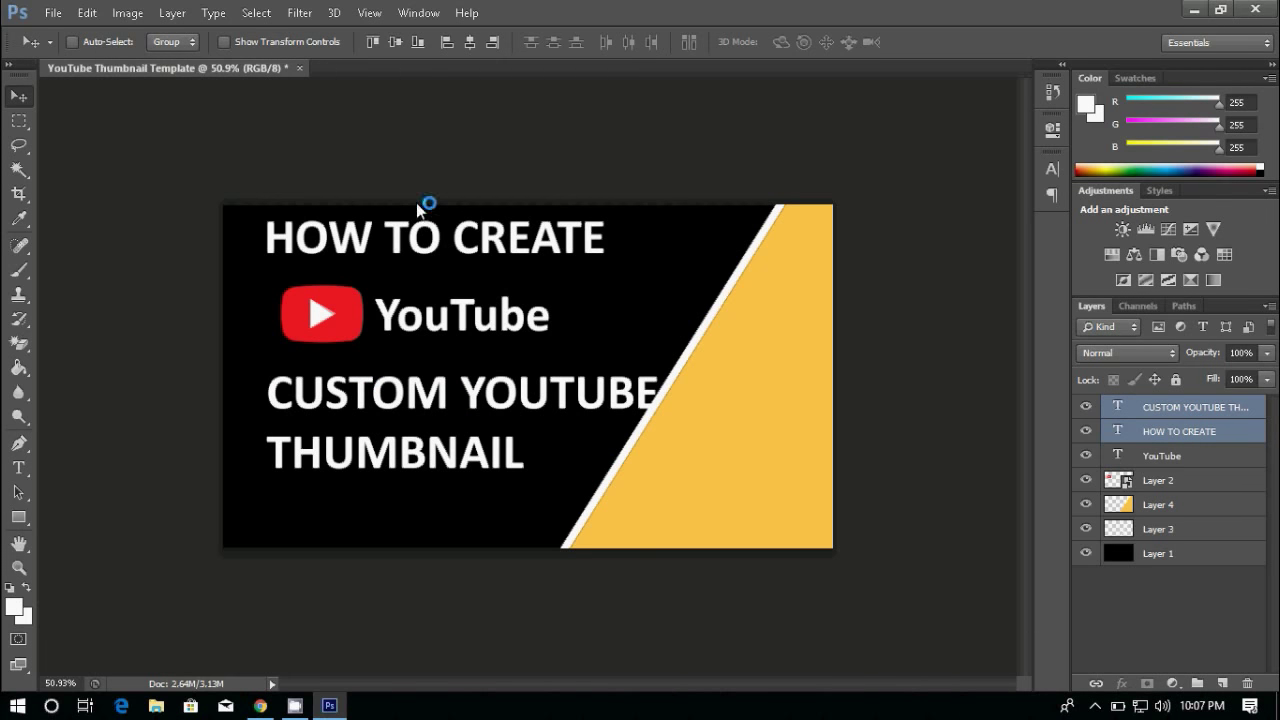
- Move the YouTube logo and the "YouTube" text into the yellow area, with the logo above the text
{"action": "left_click", "coordinate": [1160, 456]}
{"action": "left_click", "coordinate": [1158, 480], "text": "shift"}
{"action": "left_click_drag", "start_coordinate": [354, 364], "coordinate": [335, 516]}
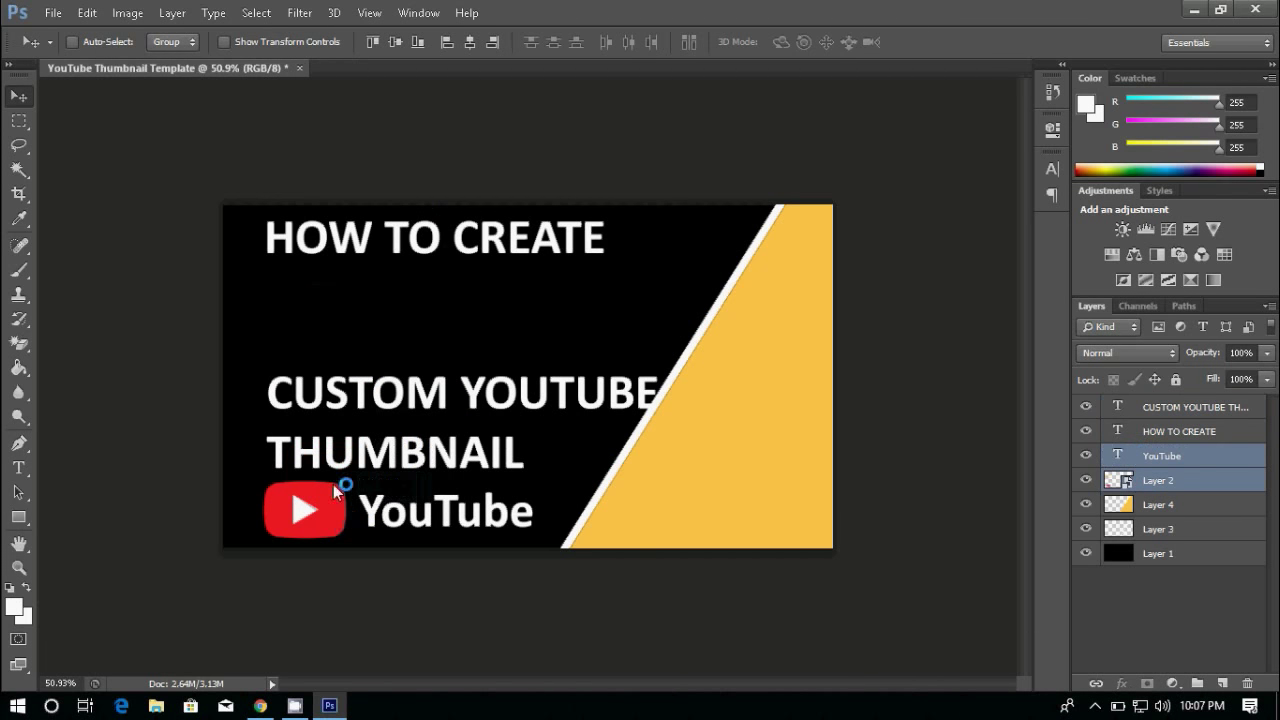
{"action": "left_click_drag", "start_coordinate": [402, 66], "coordinate": [410, 77]}
{"action": "left_click_drag", "start_coordinate": [335, 518], "coordinate": [660, 500]}
{"action": "left_click", "coordinate": [1165, 456]}
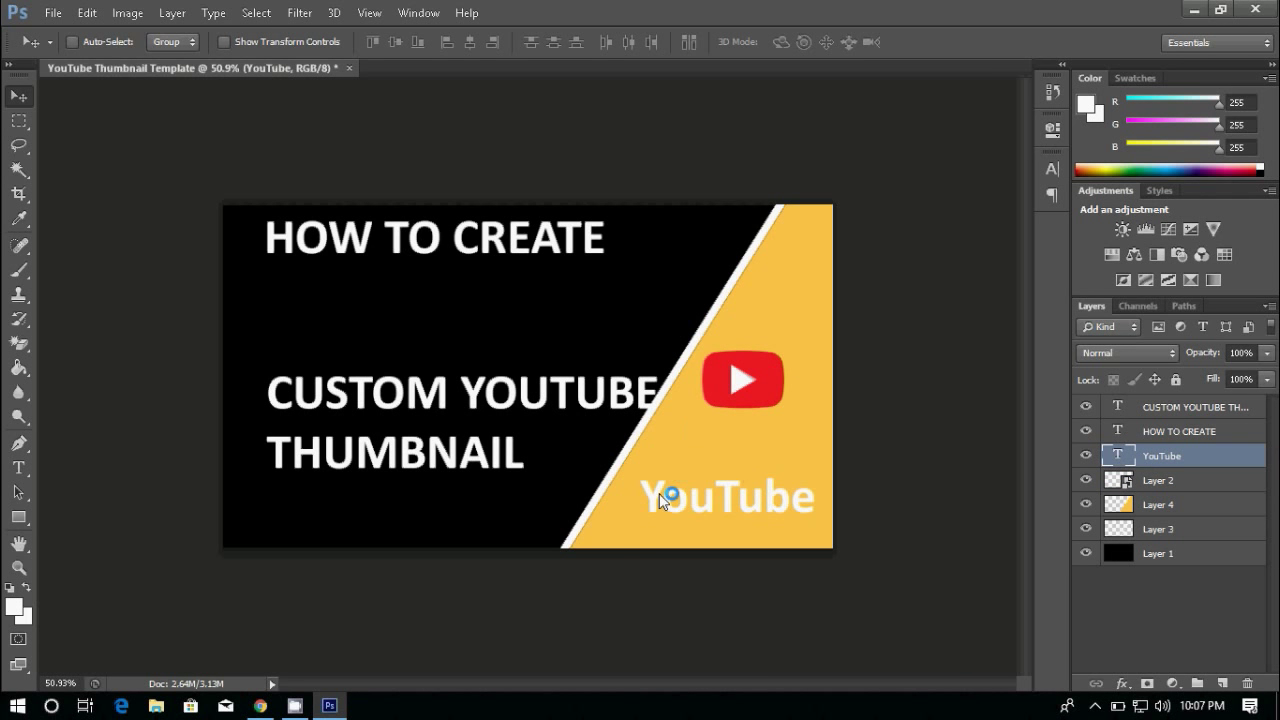
- Change the colour of the "YouTube" text in the yellow area to black
{"action": "key", "text": "t"}
{"action": "double_click", "coordinate": [757, 490]}
{"action": "left_click", "coordinate": [14, 607]}
{"action": "left_click", "coordinate": [537, 380]}
{"action": "left_click", "coordinate": [525, 412]}
{"action": "left_click", "coordinate": [954, 163]}
{"action": "left_click", "coordinate": [827, 43]}
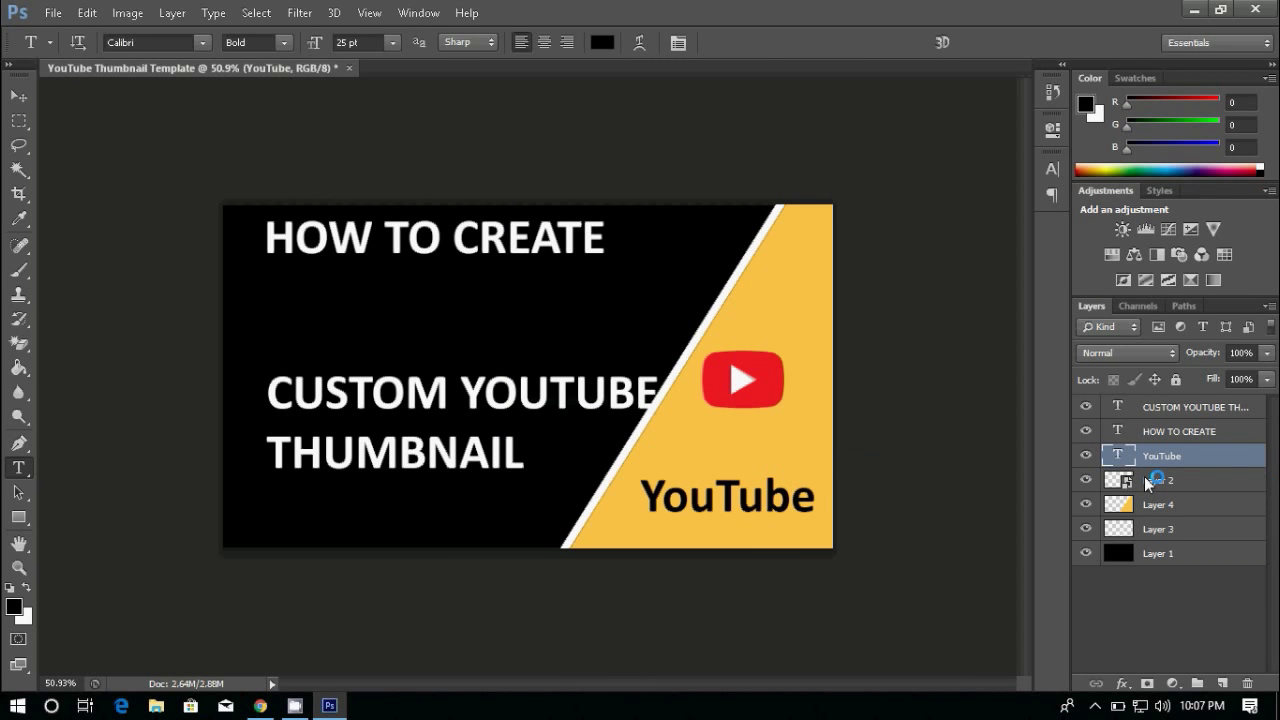